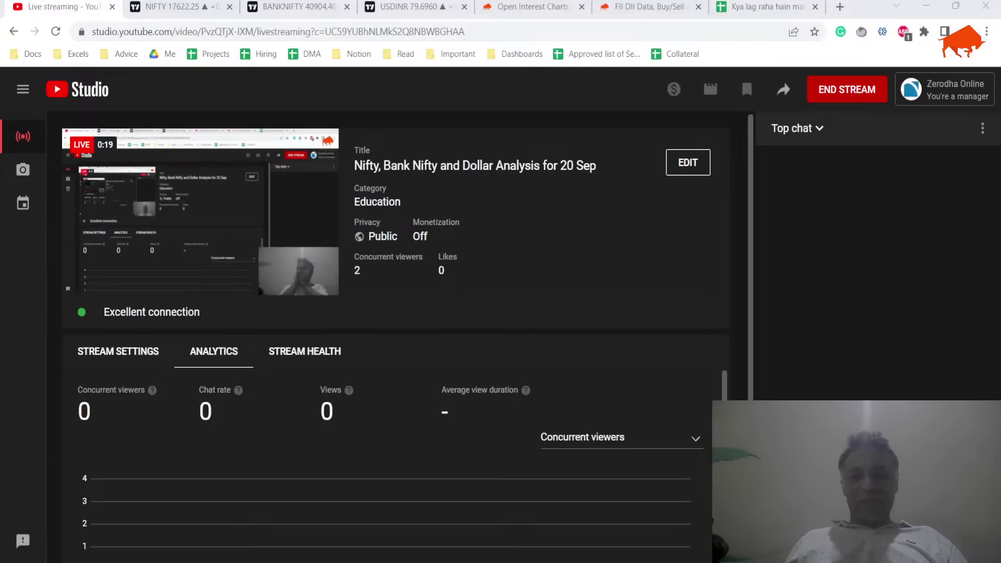
Step: Switch to the "Kya lag raha hain market :)" spreadsheet and review the 19-Sep Chart note
{"action": "left_click", "coordinate": [440, 469]}
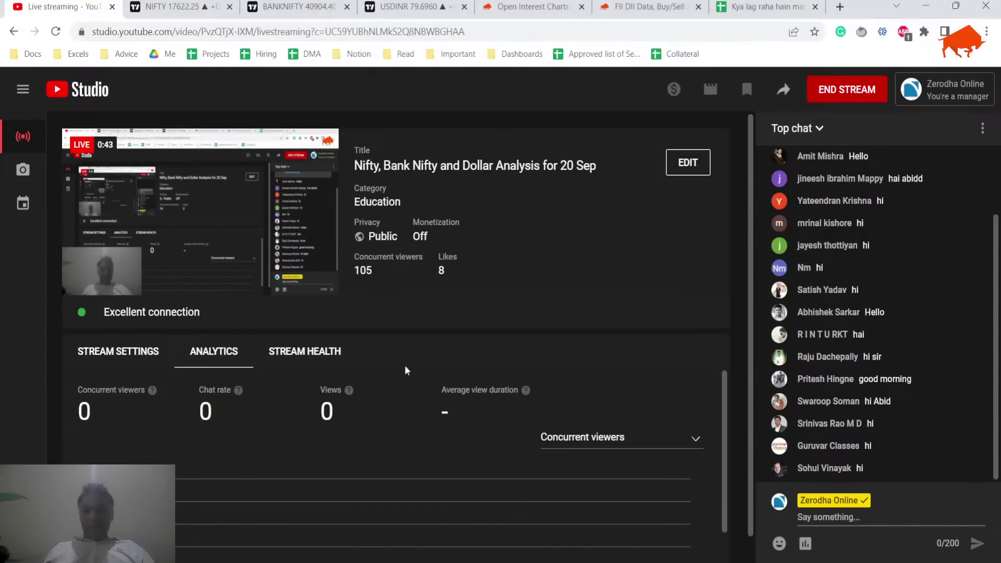
{"action": "left_click", "coordinate": [204, 5]}
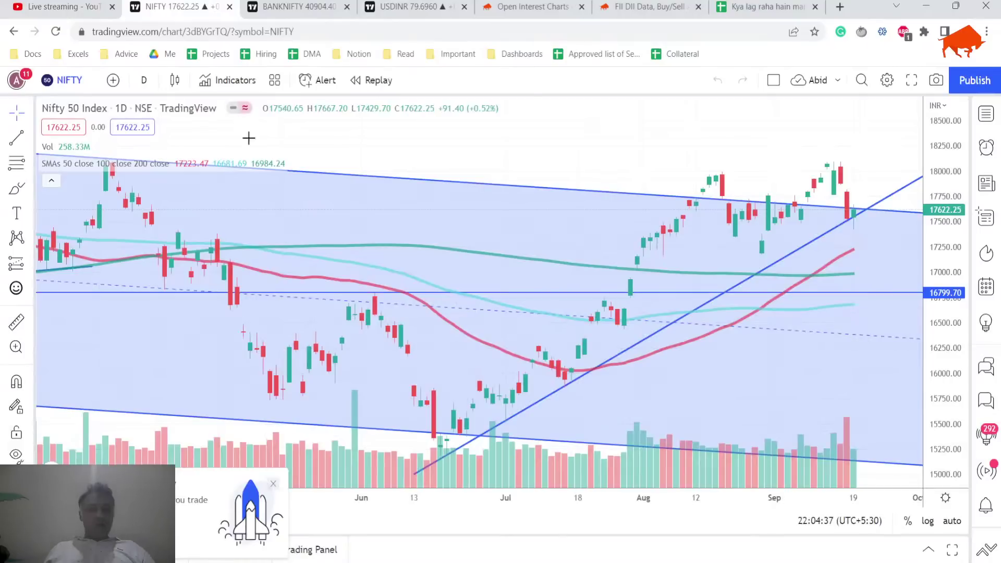
{"action": "left_click", "coordinate": [794, 5]}
{"action": "scroll", "coordinate": [480, 425], "scroll_direction": "down", "scroll_amount": 5}
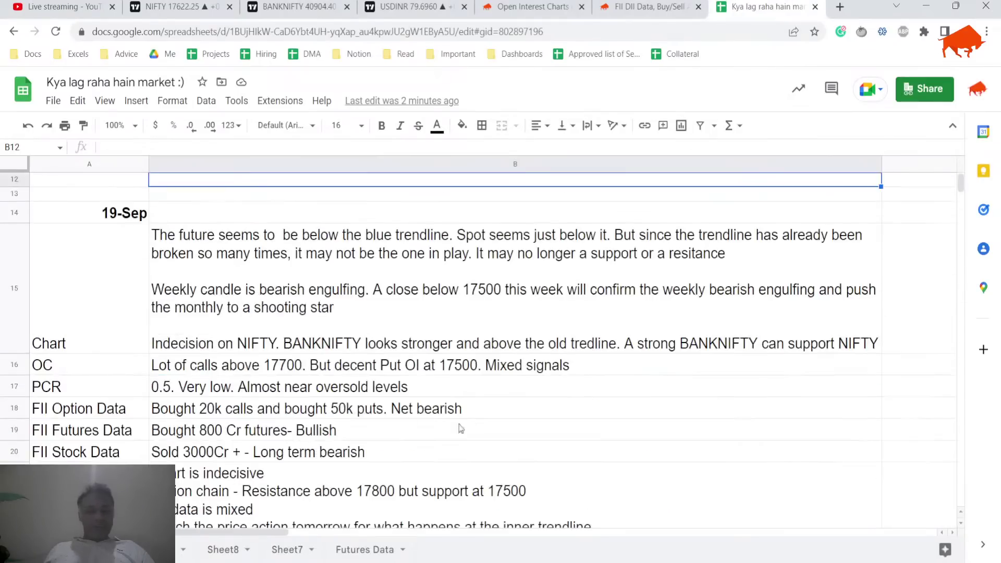
{"action": "scroll", "coordinate": [367, 365], "scroll_direction": "up", "scroll_amount": 2}
{"action": "left_click", "coordinate": [371, 324]}
{"action": "scroll", "coordinate": [378, 328], "scroll_direction": "down", "scroll_amount": 5}
{"action": "scroll", "coordinate": [384, 331], "scroll_direction": "up", "scroll_amount": 4}
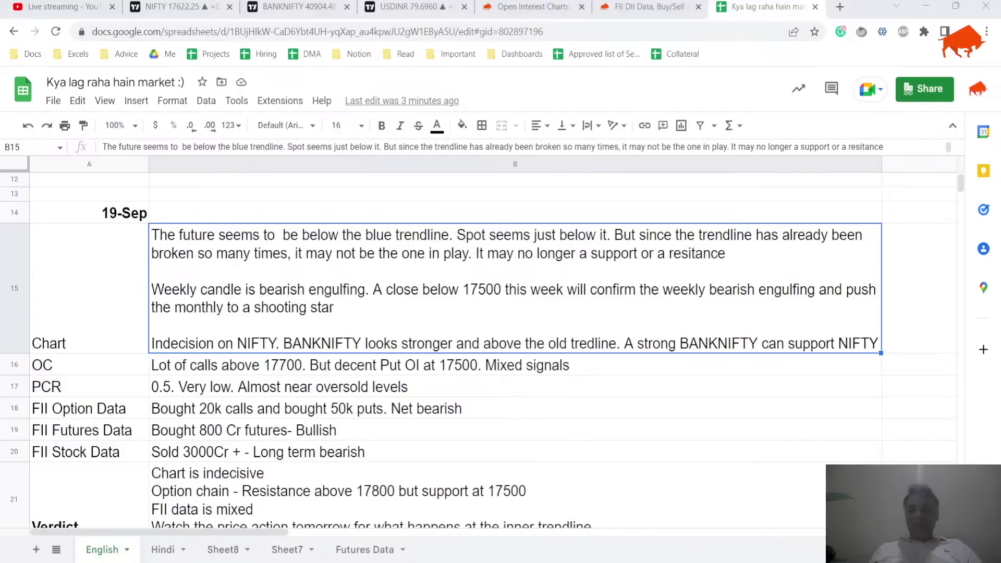
Step: Review the 19-Sep Trades note and the 20-Sep Chart note on the English sheet
{"action": "scroll", "coordinate": [383, 365], "scroll_direction": "up", "scroll_amount": 5}
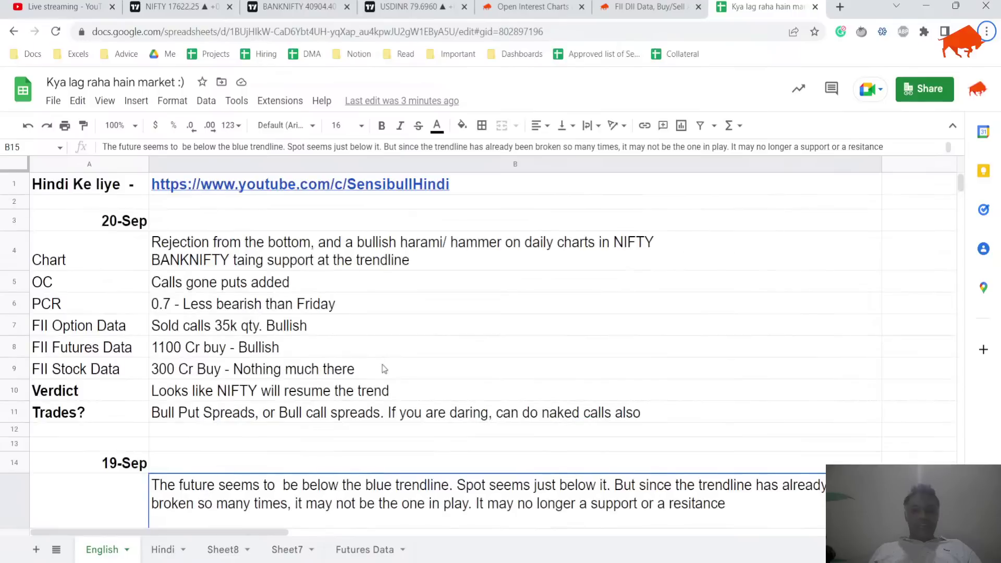
{"action": "scroll", "coordinate": [382, 368], "scroll_direction": "down", "scroll_amount": 5}
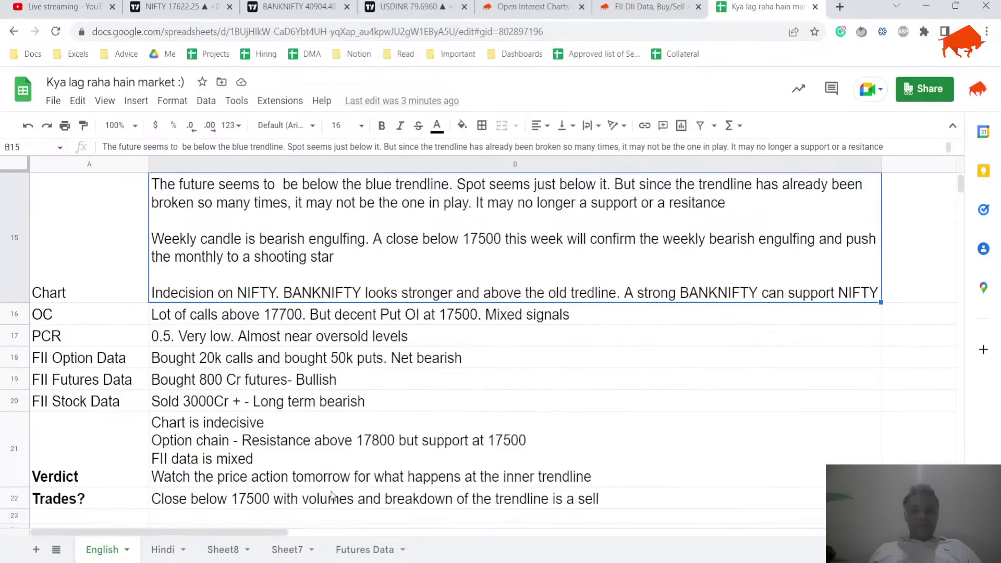
{"action": "left_click", "coordinate": [331, 495]}
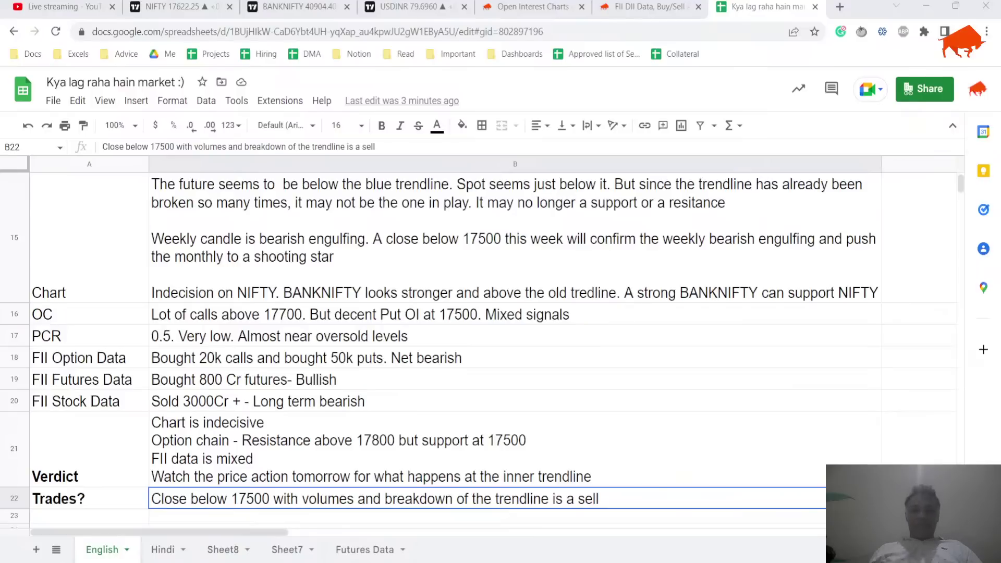
{"action": "scroll", "coordinate": [382, 377], "scroll_direction": "up", "scroll_amount": 5}
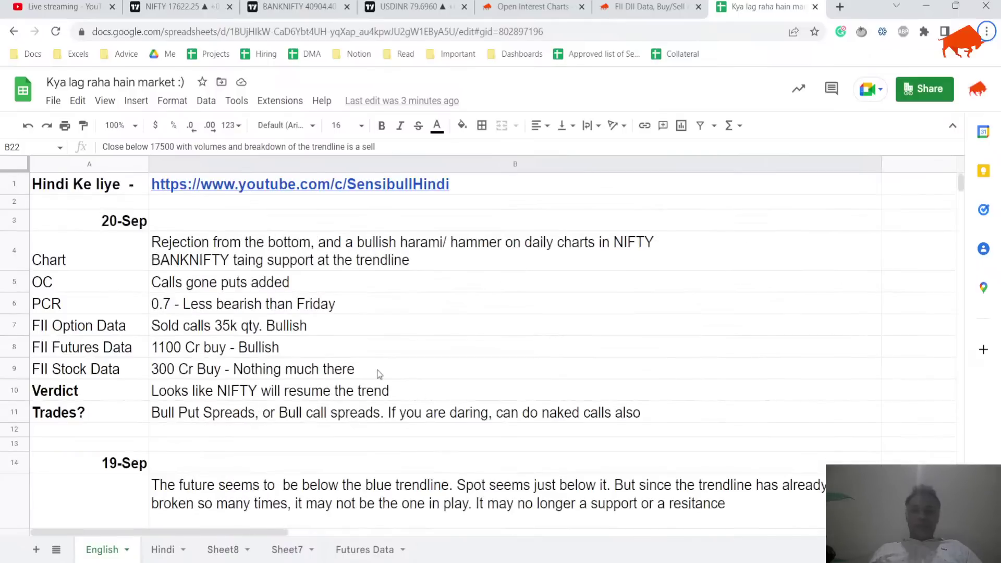
{"action": "left_click", "coordinate": [352, 265]}
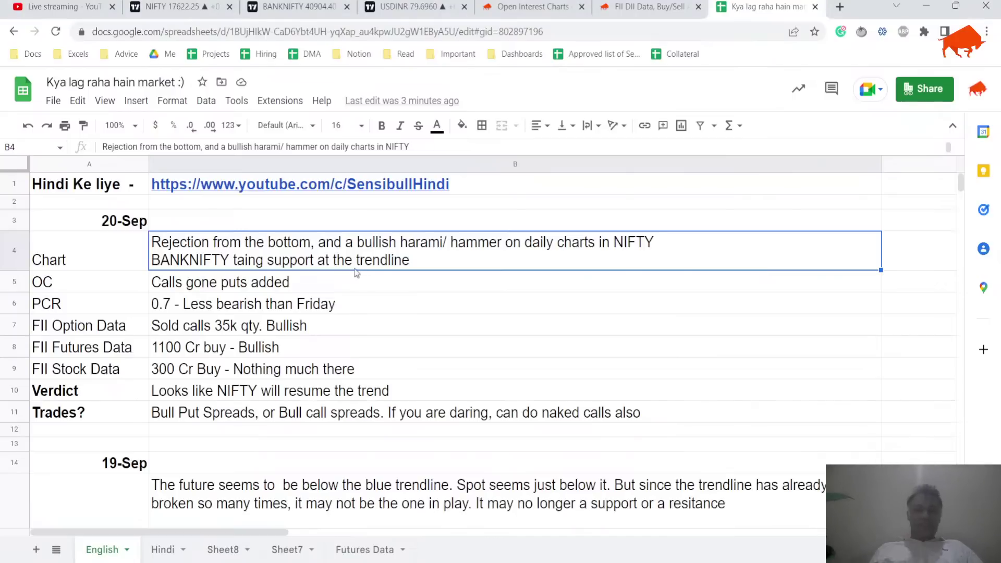
Step: Bring up the NIFTY daily chart and examine the recent candles around the blue trendlines
{"action": "left_click", "coordinate": [164, 17]}
{"action": "scroll", "coordinate": [764, 219], "scroll_direction": "up", "scroll_amount": 3}
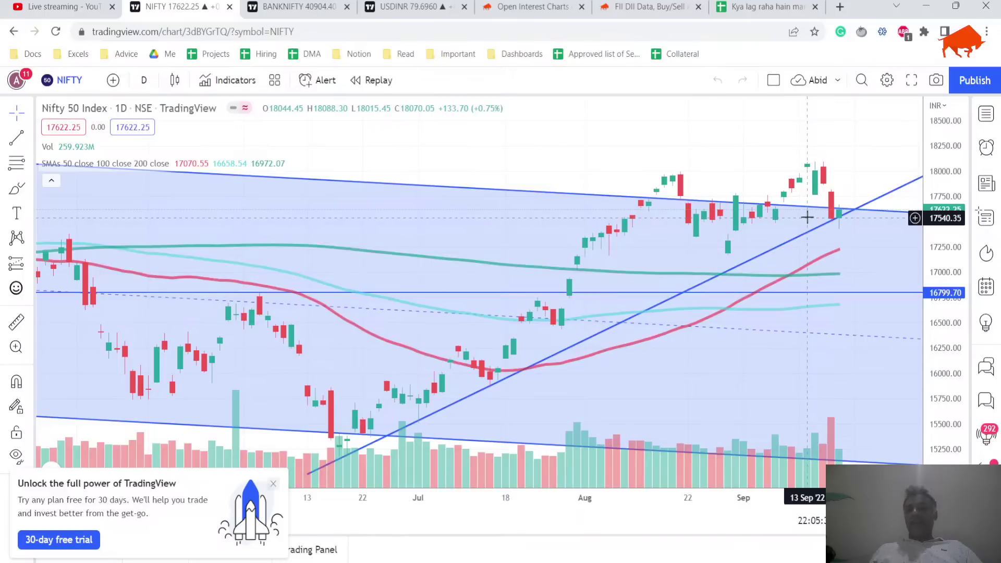
{"action": "scroll", "coordinate": [807, 217], "scroll_direction": "down", "scroll_amount": 1}
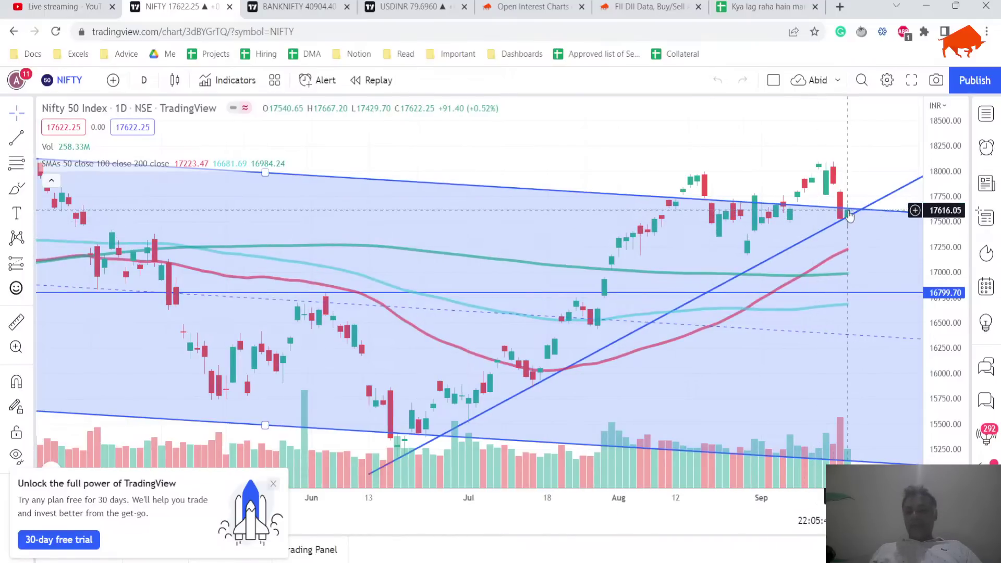
{"action": "scroll", "coordinate": [848, 215], "scroll_direction": "down", "scroll_amount": 1}
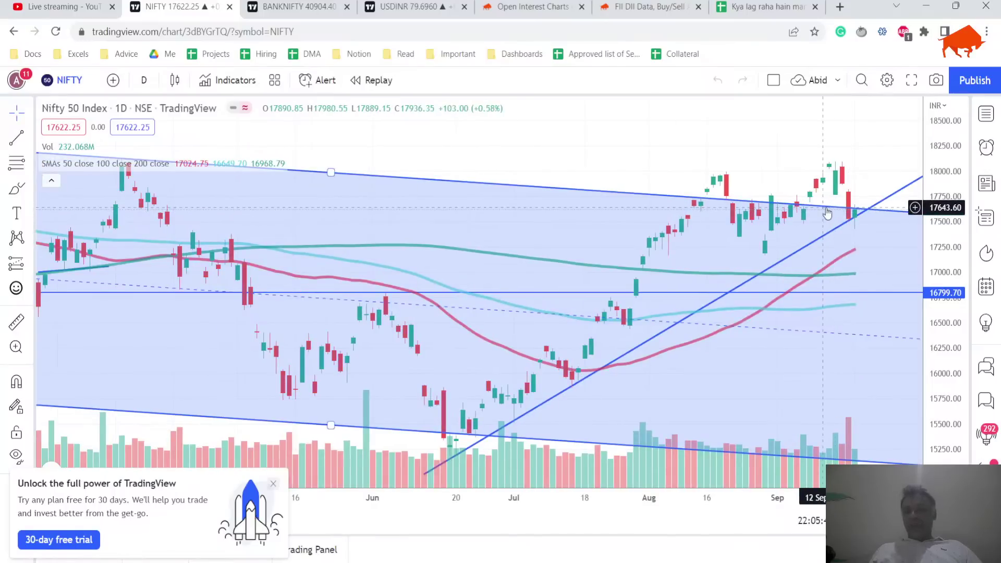
{"action": "scroll", "coordinate": [834, 213], "scroll_direction": "up", "scroll_amount": 2}
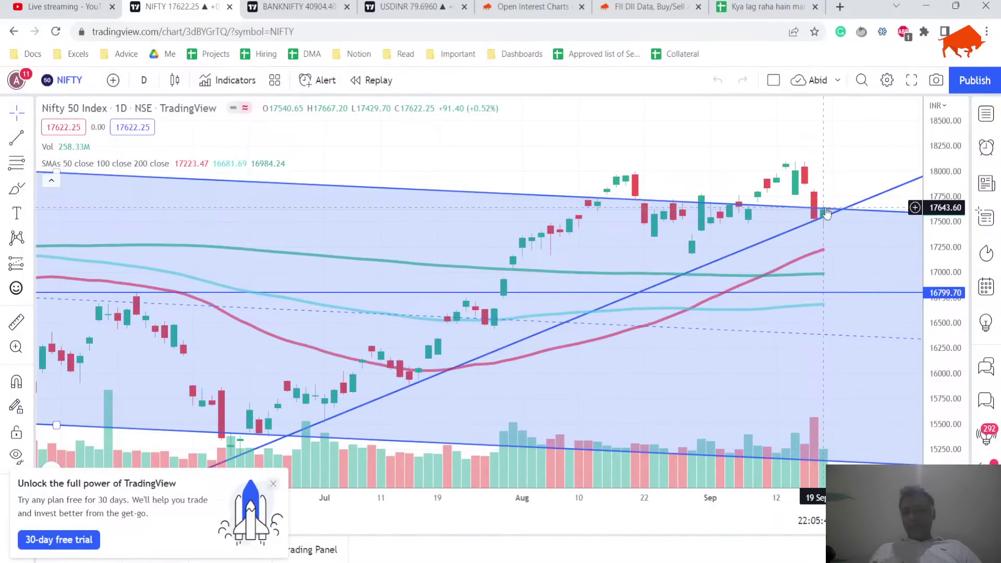
{"action": "scroll", "coordinate": [821, 209], "scroll_direction": "up", "scroll_amount": 3}
{"action": "scroll", "coordinate": [904, 243], "scroll_direction": "up", "scroll_amount": 1}
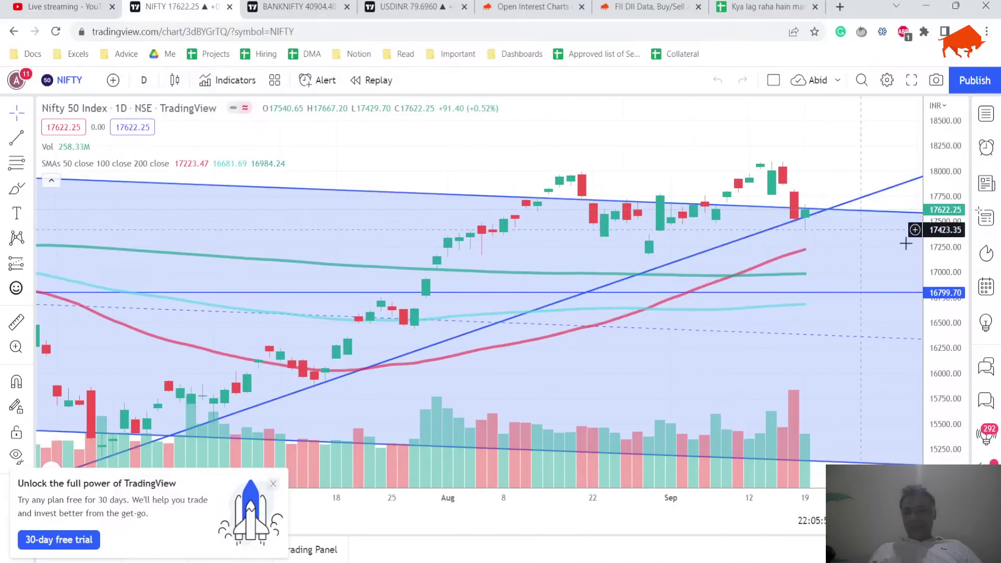
Step: Stretch the NIFTY chart's price scale and inspect the 19 Sep candle where the two trendlines cross
{"action": "left_click_drag", "start_coordinate": [952, 262], "coordinate": [951, 292]}
{"action": "left_click_drag", "start_coordinate": [737, 185], "coordinate": [749, 284]}
{"action": "scroll", "coordinate": [749, 283], "scroll_direction": "up", "scroll_amount": 1}
{"action": "scroll", "coordinate": [756, 266], "scroll_direction": "up", "scroll_amount": 1}
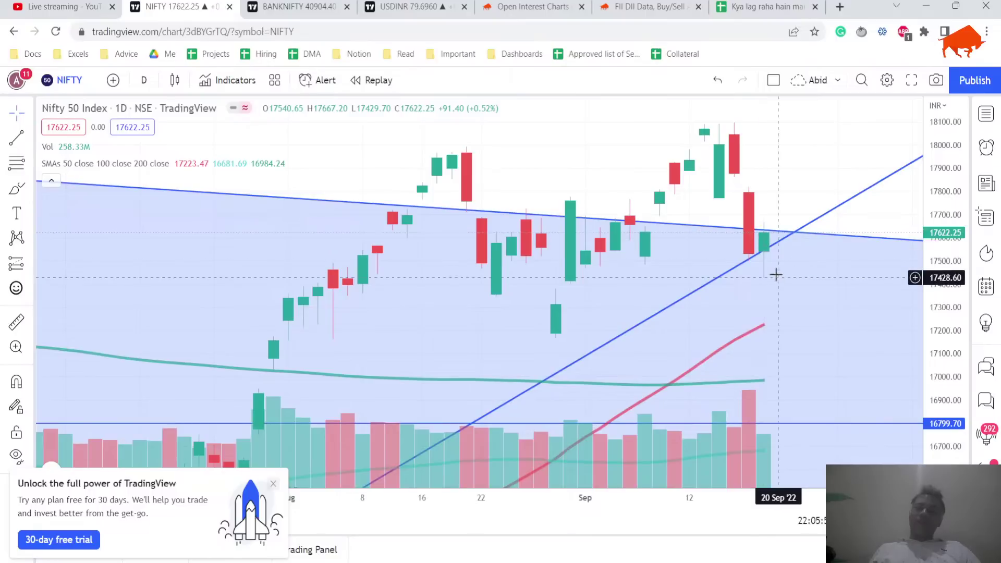
Step: Compress the NIFTY chart again to view the full price channel and the rally since June
{"action": "scroll", "coordinate": [766, 240], "scroll_direction": "down", "scroll_amount": 1}
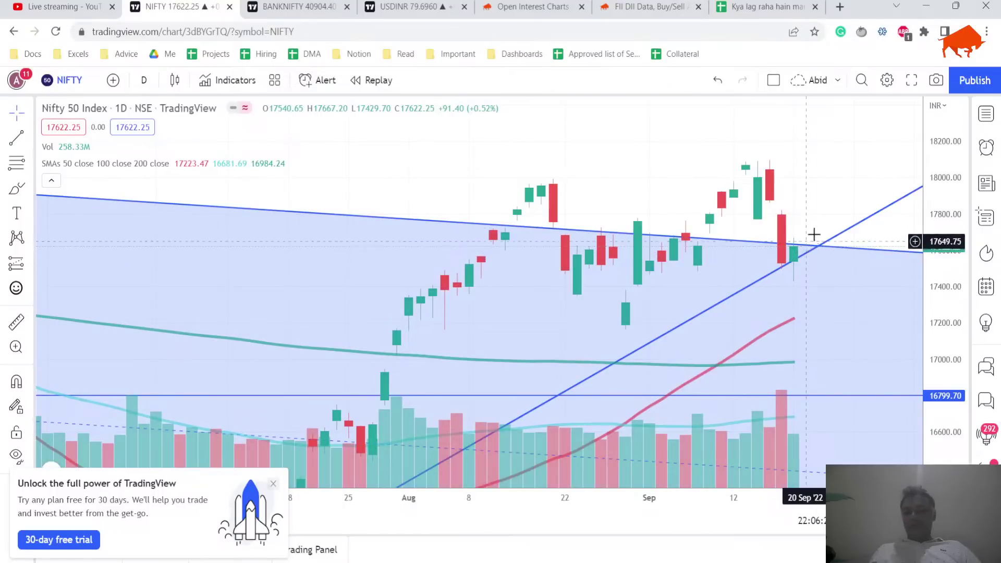
{"action": "scroll", "coordinate": [773, 255], "scroll_direction": "down", "scroll_amount": 3}
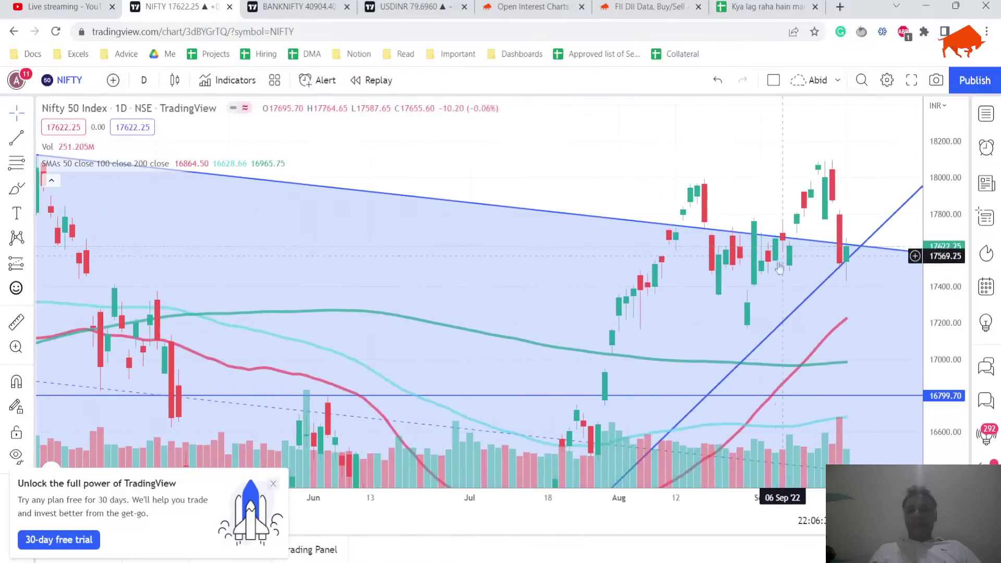
{"action": "scroll", "coordinate": [945, 352], "scroll_direction": "down", "scroll_amount": 5}
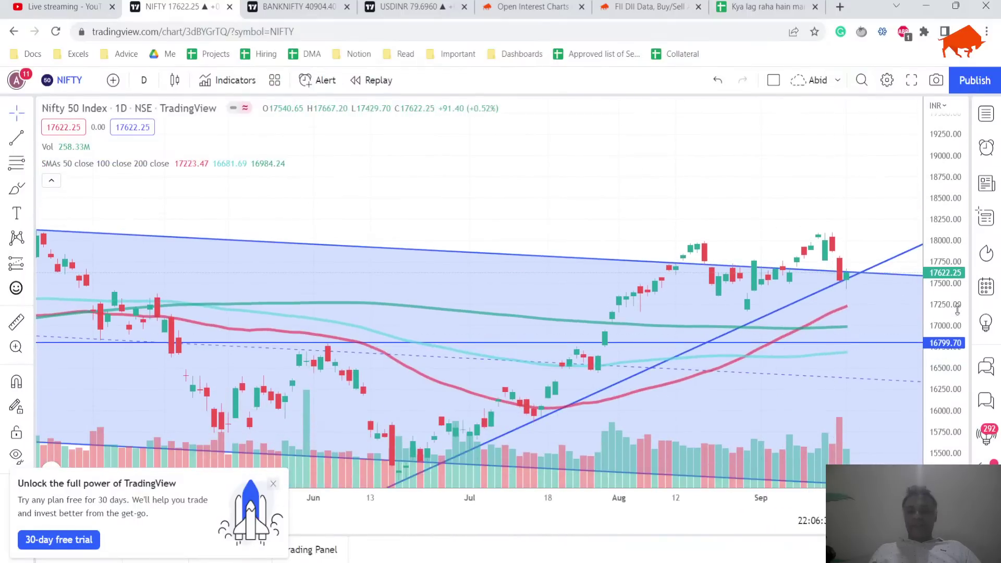
{"action": "scroll", "coordinate": [957, 309], "scroll_direction": "down", "scroll_amount": 2}
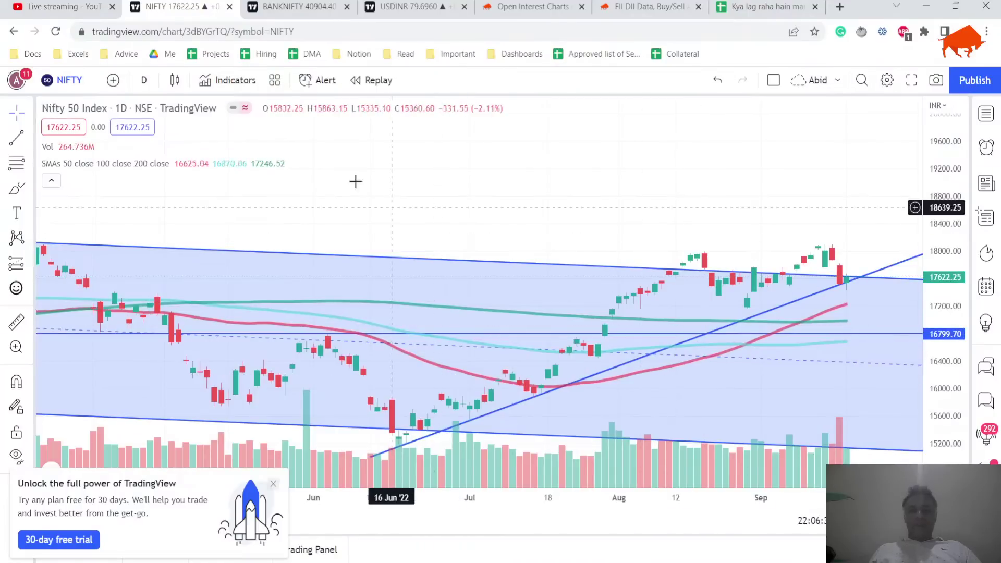
Step: Bring up the BANKNIFTY daily chart and examine the latest candles against the rising trendline
{"action": "left_click", "coordinate": [298, 6]}
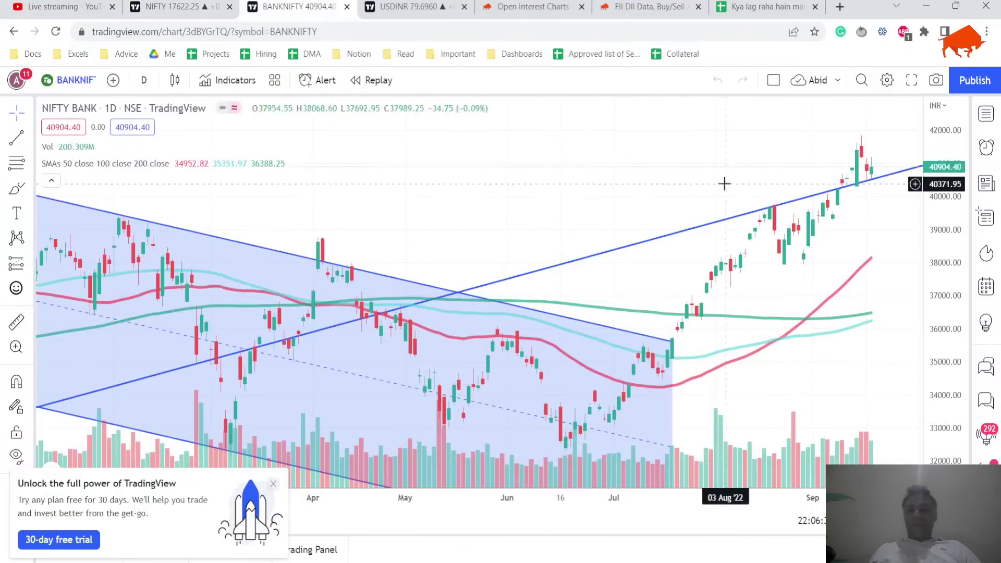
{"action": "scroll", "coordinate": [814, 188], "scroll_direction": "up", "scroll_amount": 3}
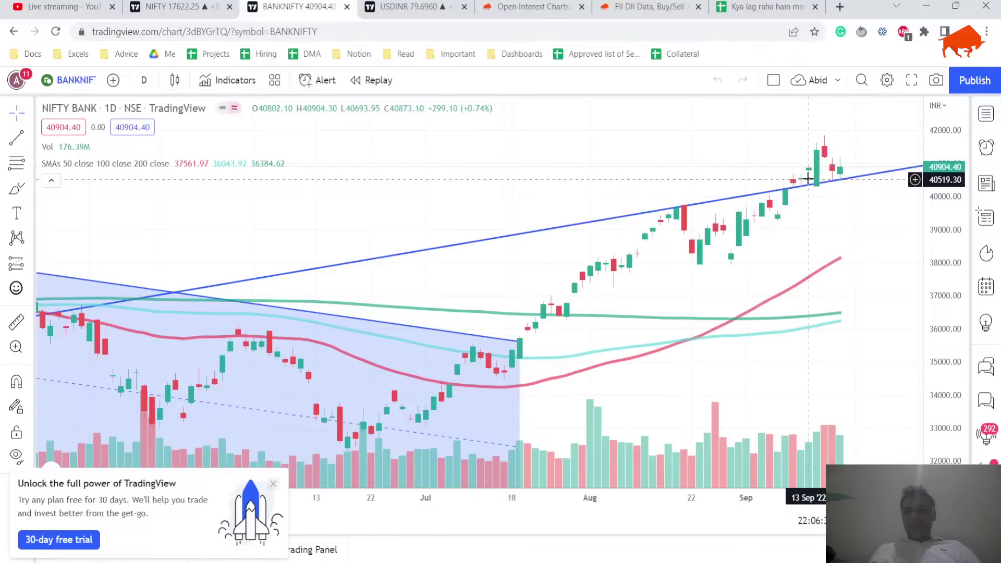
{"action": "scroll", "coordinate": [798, 188], "scroll_direction": "up", "scroll_amount": 2}
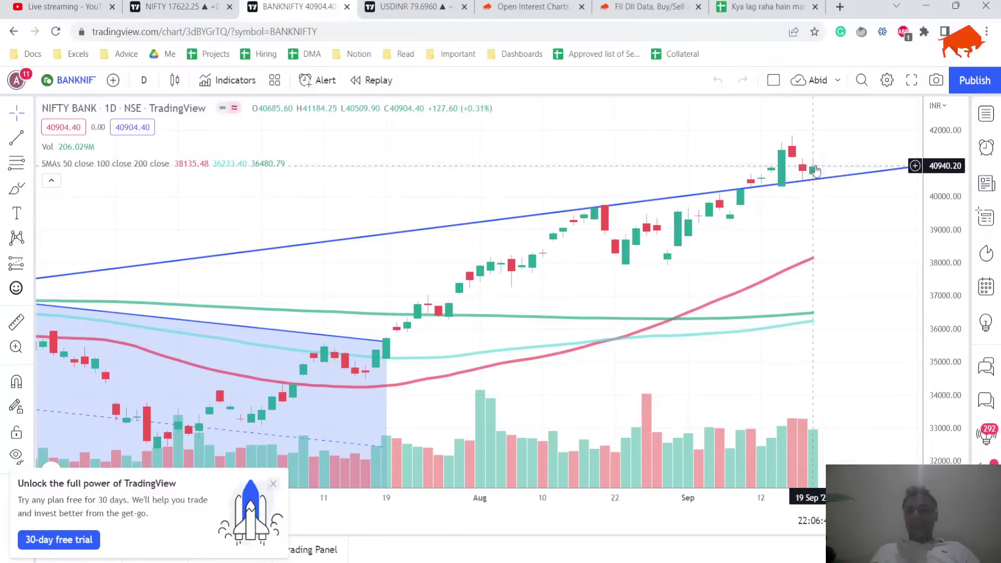
{"action": "scroll", "coordinate": [769, 156], "scroll_direction": "down", "scroll_amount": 2}
{"action": "scroll", "coordinate": [769, 157], "scroll_direction": "down", "scroll_amount": 2}
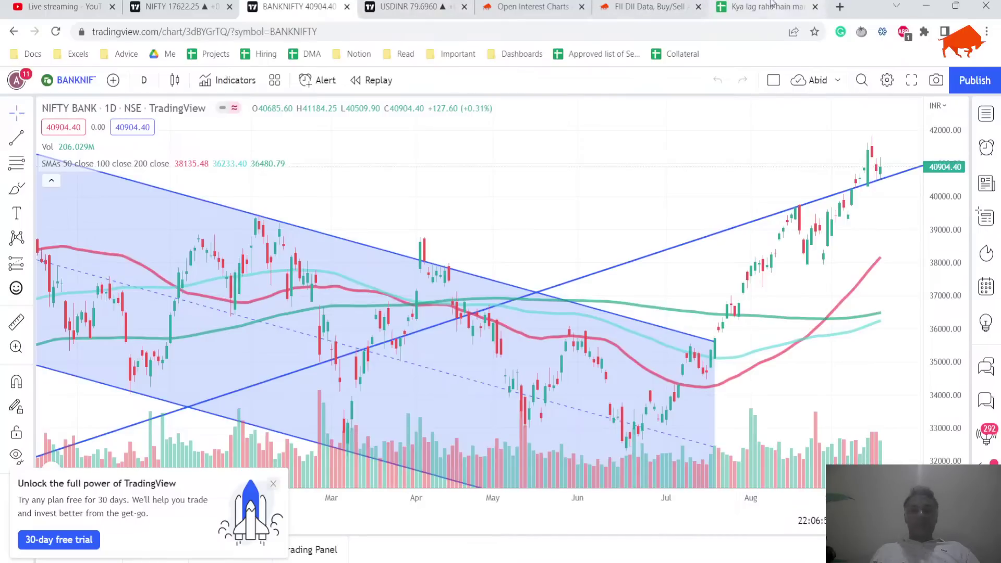
Step: Bring up the Sensibull Open Interest page and examine the NIFTY weekly call and put OI change
{"action": "left_click", "coordinate": [509, 7]}
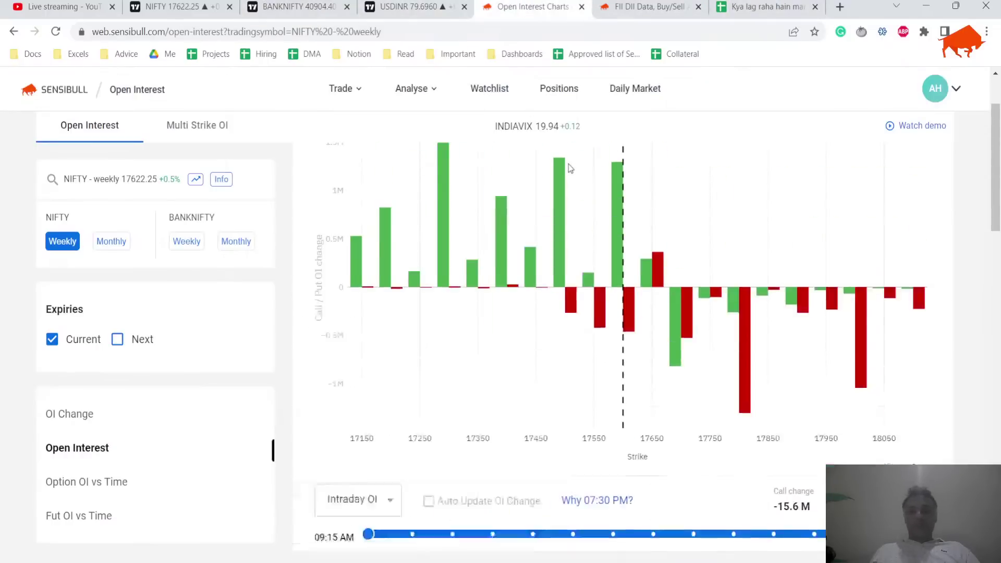
{"action": "scroll", "coordinate": [568, 168], "scroll_direction": "down", "scroll_amount": 3}
{"action": "scroll", "coordinate": [567, 175], "scroll_direction": "up", "scroll_amount": 3}
{"action": "scroll", "coordinate": [566, 183], "scroll_direction": "down", "scroll_amount": 3}
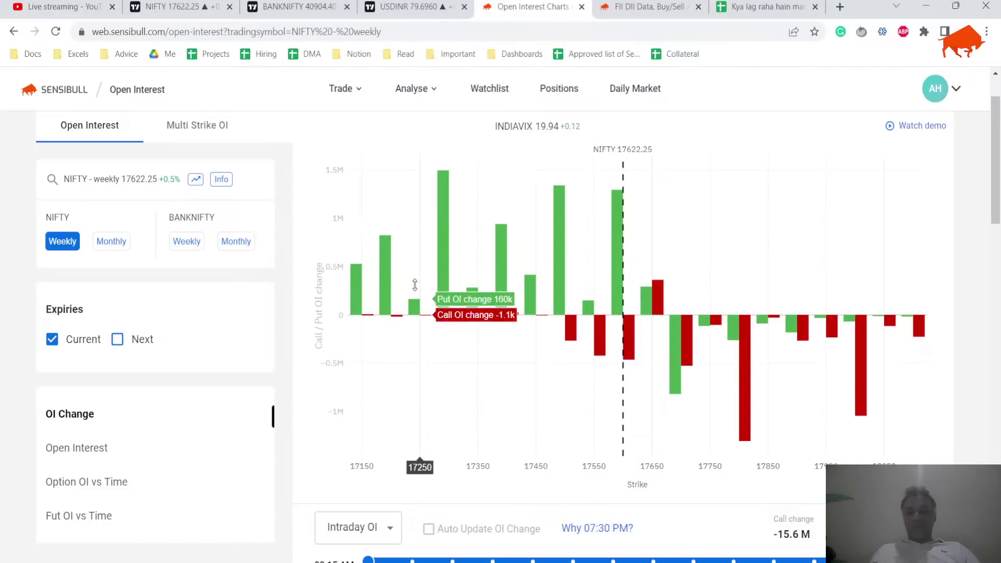
{"action": "scroll", "coordinate": [619, 293], "scroll_direction": "down", "scroll_amount": 3}
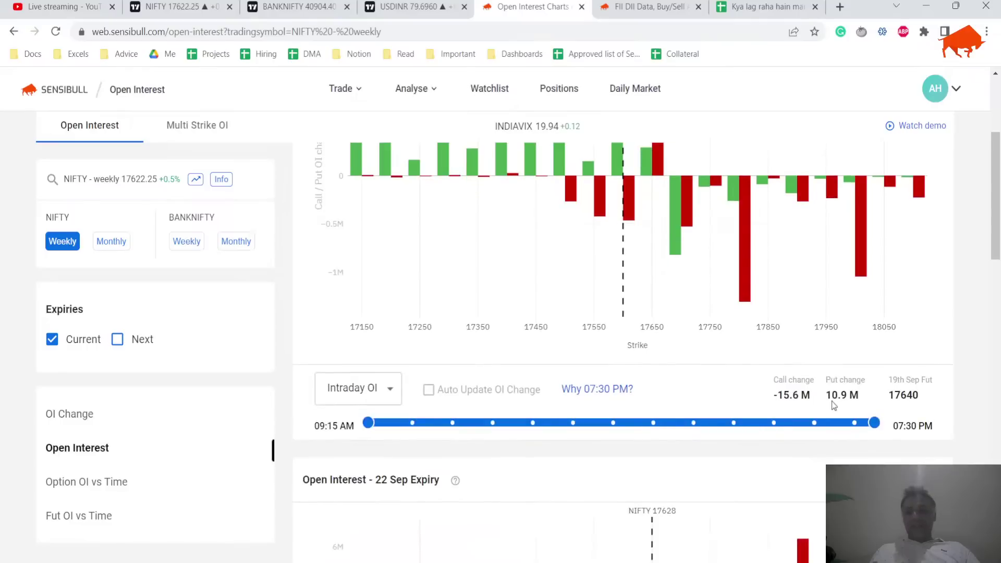
Step: Compare the NIFTY open interest for the 22 Sep expiry between Sep 16 and Sep 19
{"action": "scroll", "coordinate": [805, 313], "scroll_direction": "down", "scroll_amount": 5}
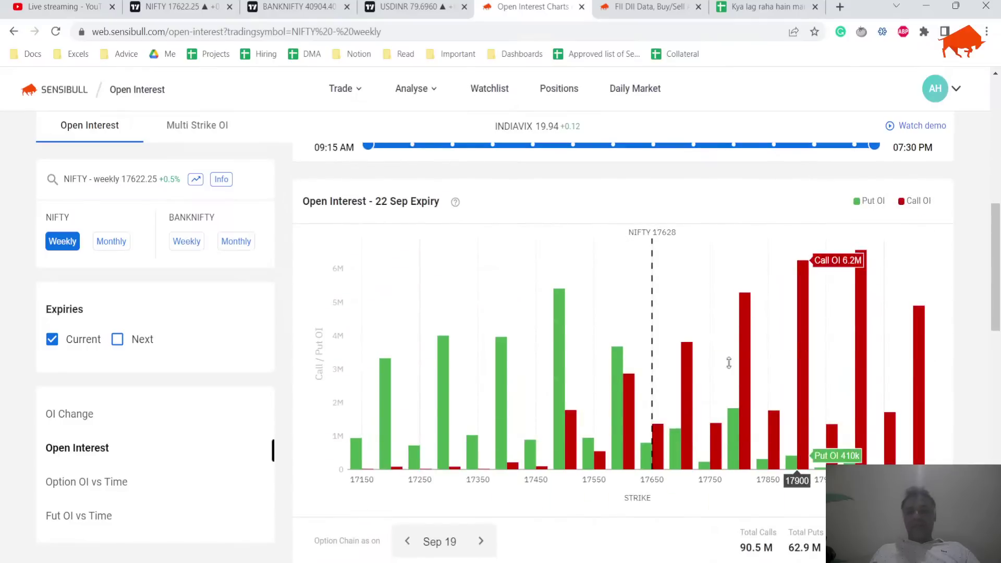
{"action": "scroll", "coordinate": [766, 338], "scroll_direction": "down", "scroll_amount": 1}
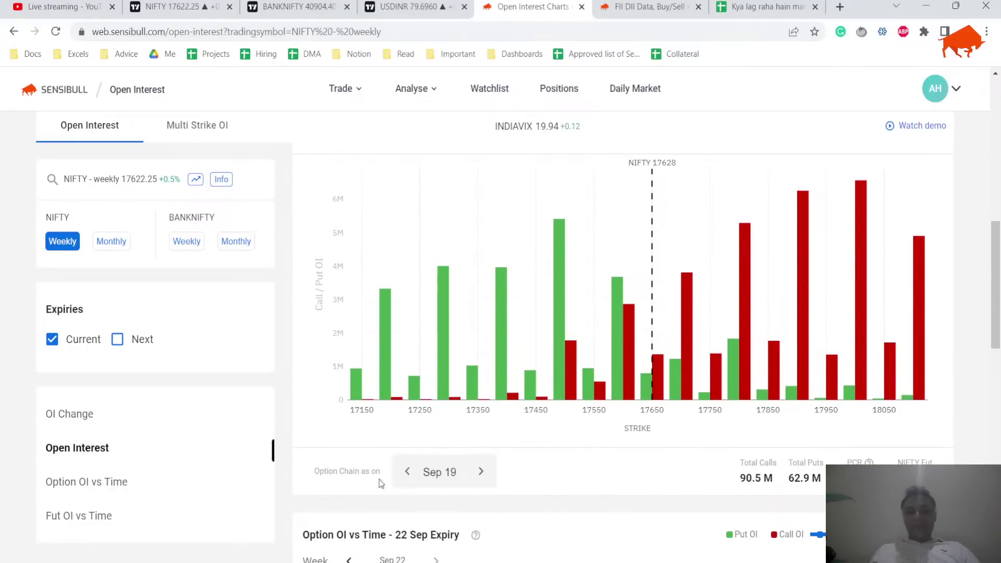
{"action": "left_click", "coordinate": [406, 471]}
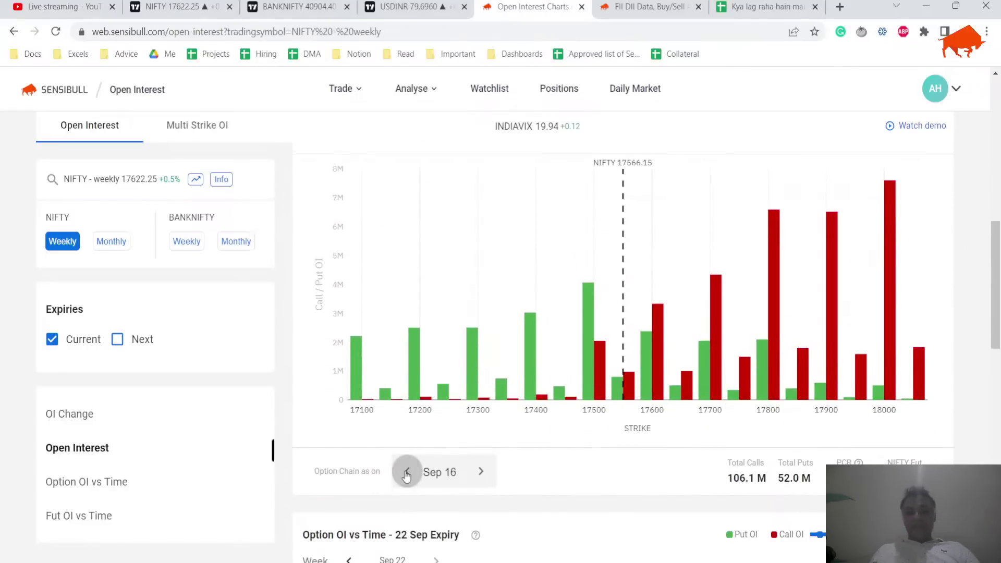
{"action": "left_click", "coordinate": [480, 471]}
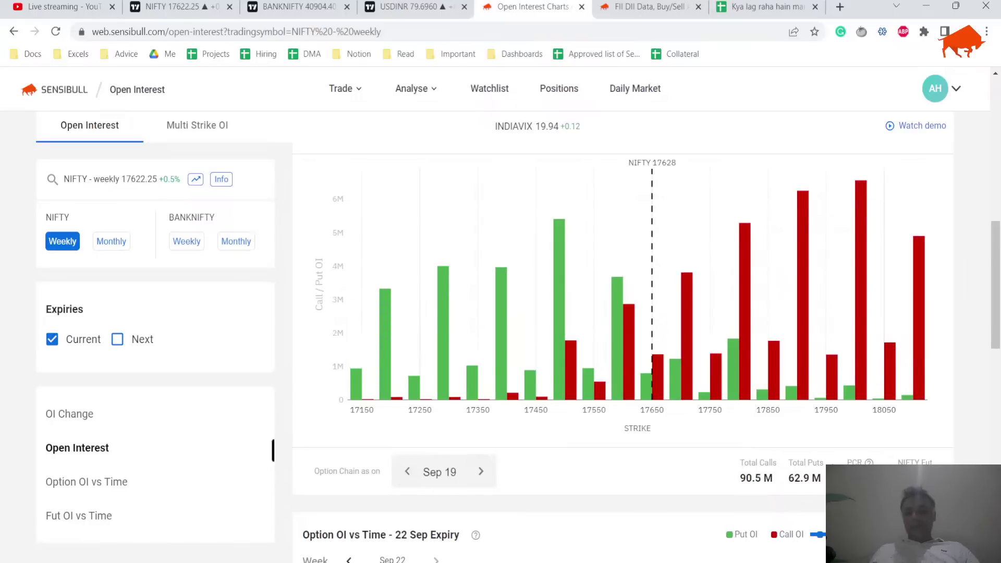
{"action": "left_click", "coordinate": [407, 472]}
{"action": "left_click", "coordinate": [479, 471]}
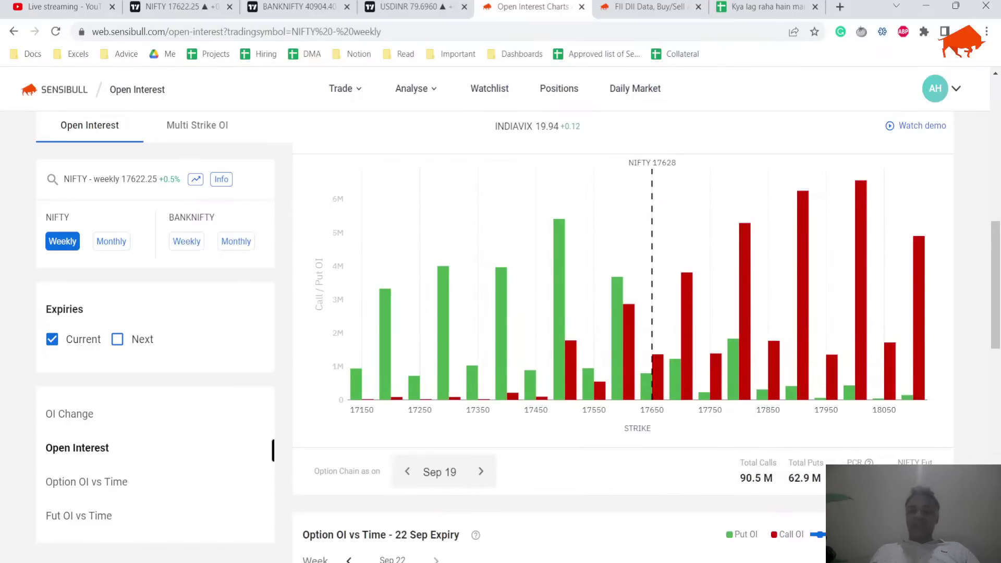
Step: Inspect put and call open interest across the strikes up to 18000 in the Sep 19 chart
{"action": "mouse_move", "coordinate": [559, 217]}
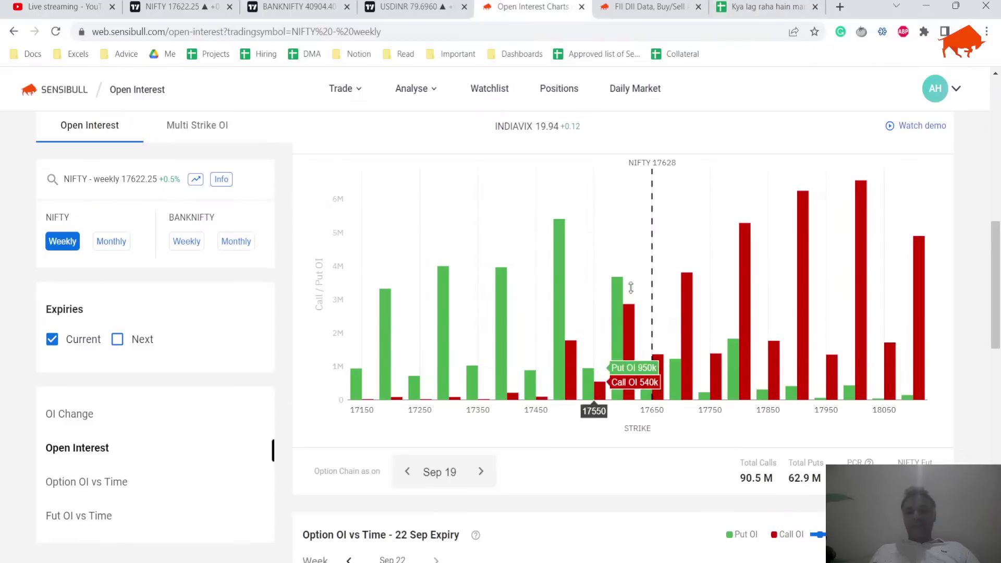
{"action": "mouse_move", "coordinate": [642, 285]}
{"action": "mouse_move", "coordinate": [740, 236]}
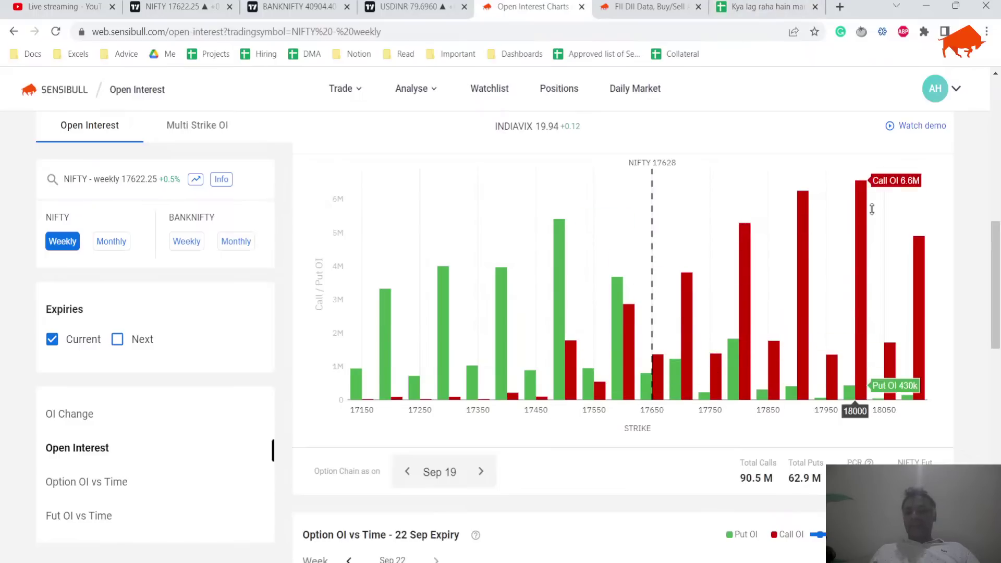
Step: Switch to the market notes spreadsheet and append ". 17500 is a clear support now" to the 20-Sep OC note
{"action": "left_click", "coordinate": [761, 7]}
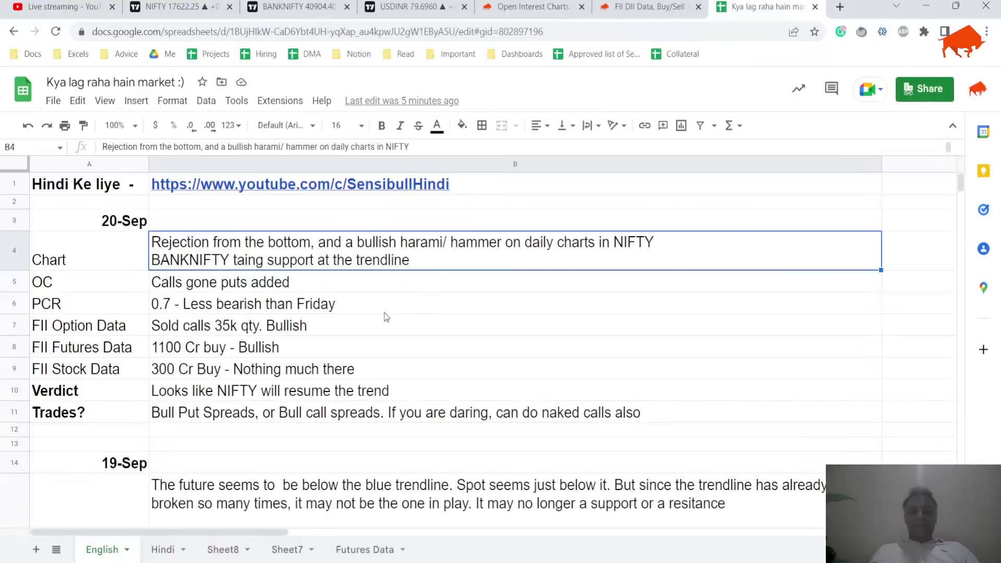
{"action": "left_click", "coordinate": [333, 303]}
{"action": "key", "text": "Up"}
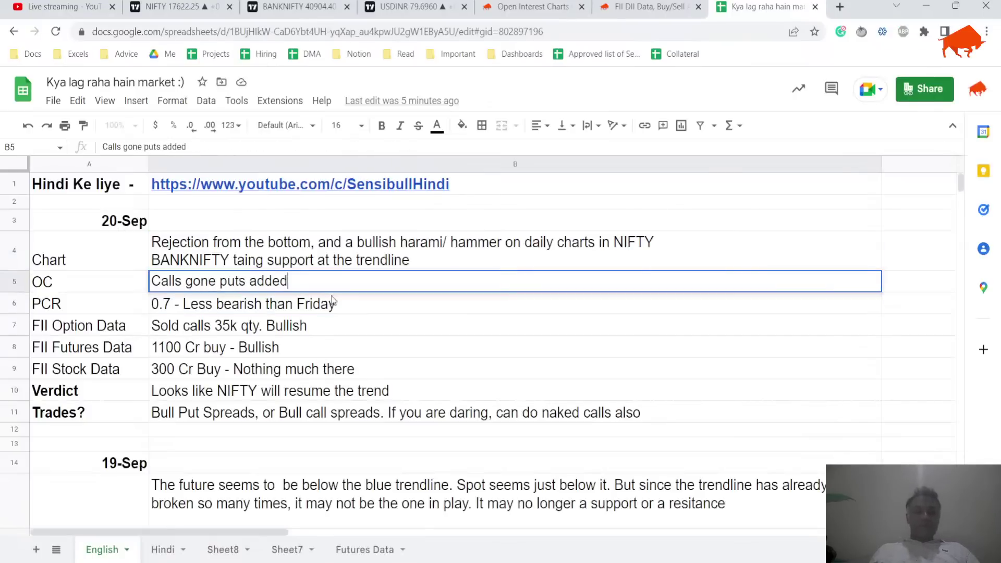
{"action": "type", "text": ". 175"}
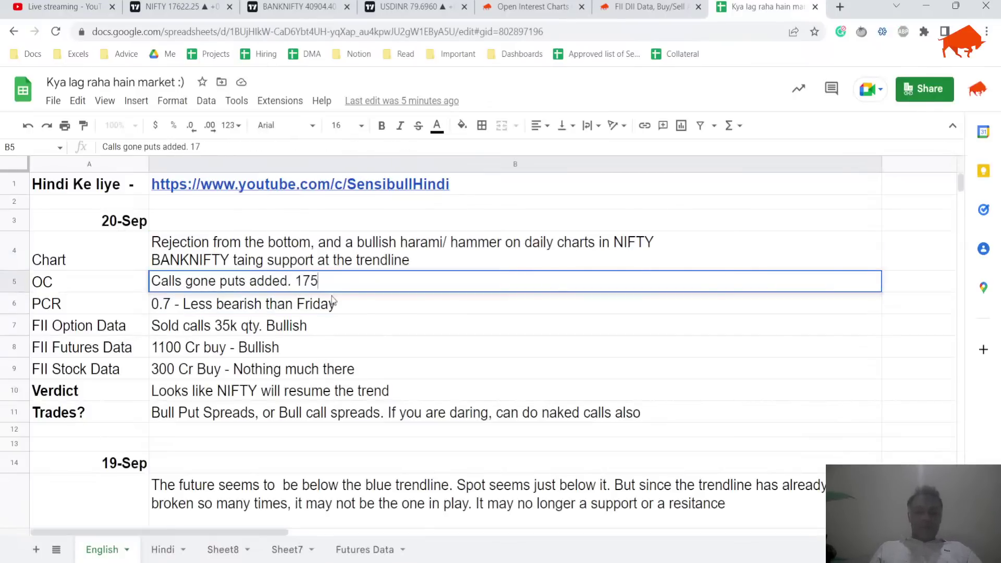
{"action": "type", "text": "00 is a clear "}
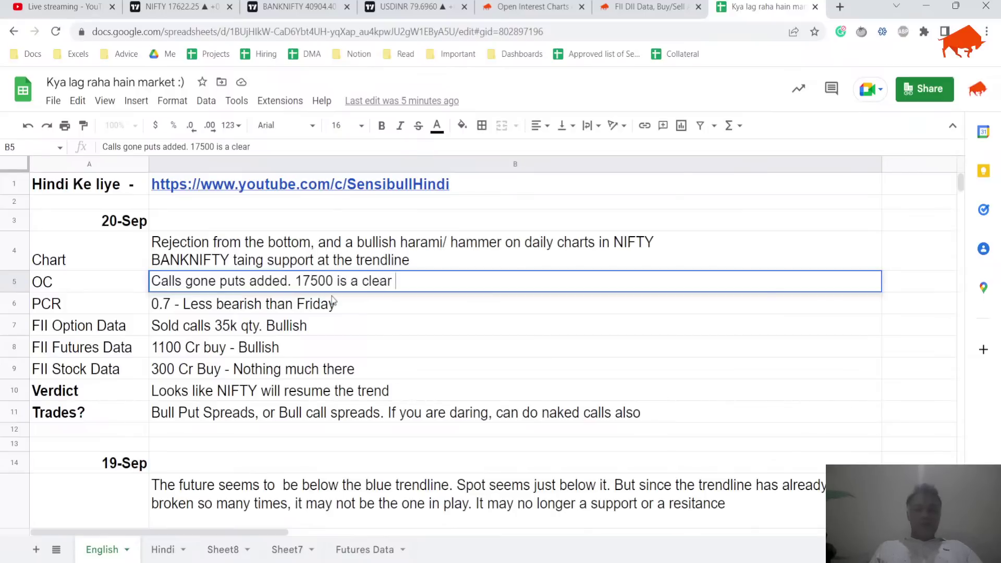
{"action": "type", "text": "support "}
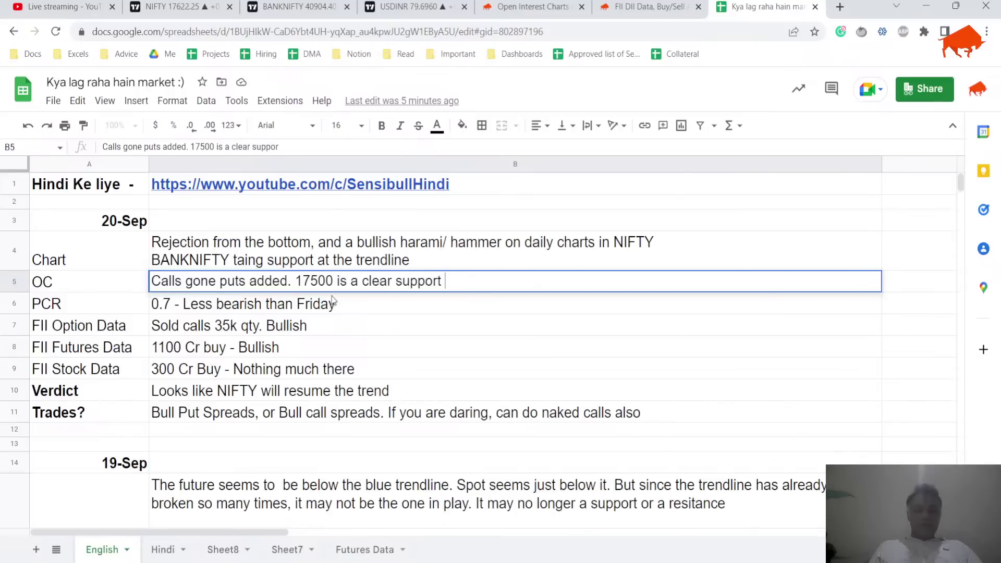
{"action": "type", "text": "now"}
{"action": "key", "text": "Return"}
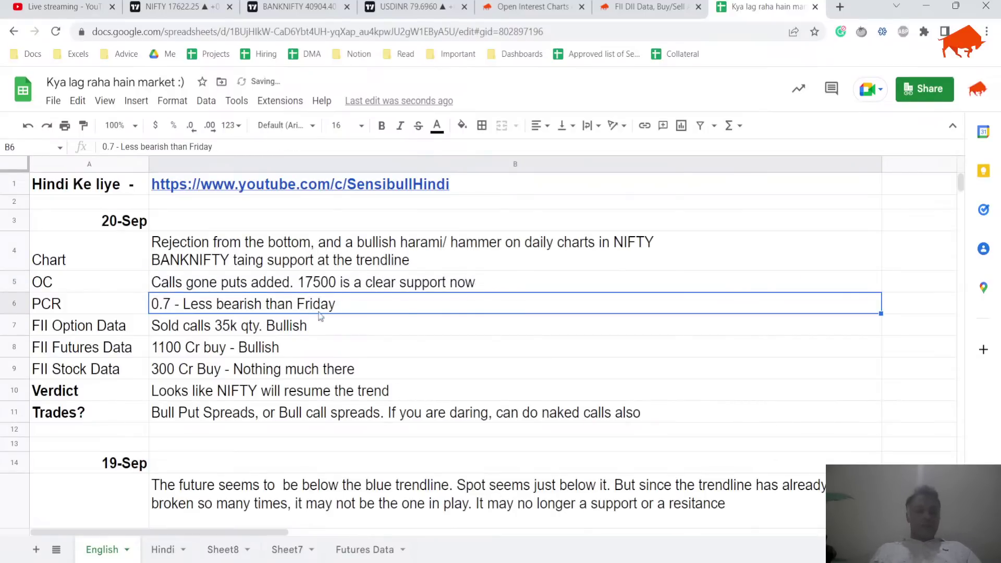
Step: Switch to the Sensibull FII DII Data page and examine the 19 Sep index options, OI vs Time, futures and stock activity
{"action": "left_click", "coordinate": [649, 6]}
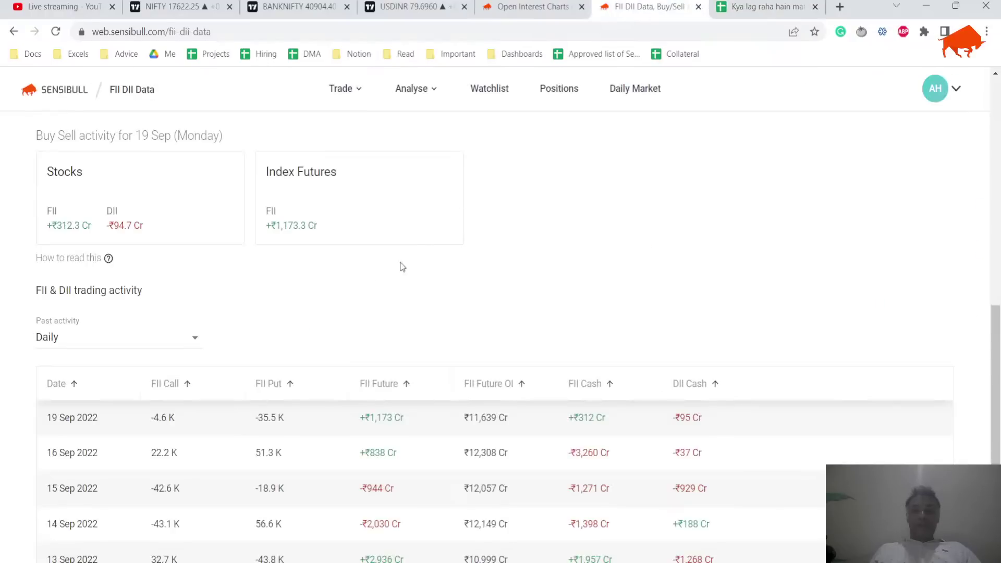
{"action": "scroll", "coordinate": [372, 289], "scroll_direction": "up", "scroll_amount": 5}
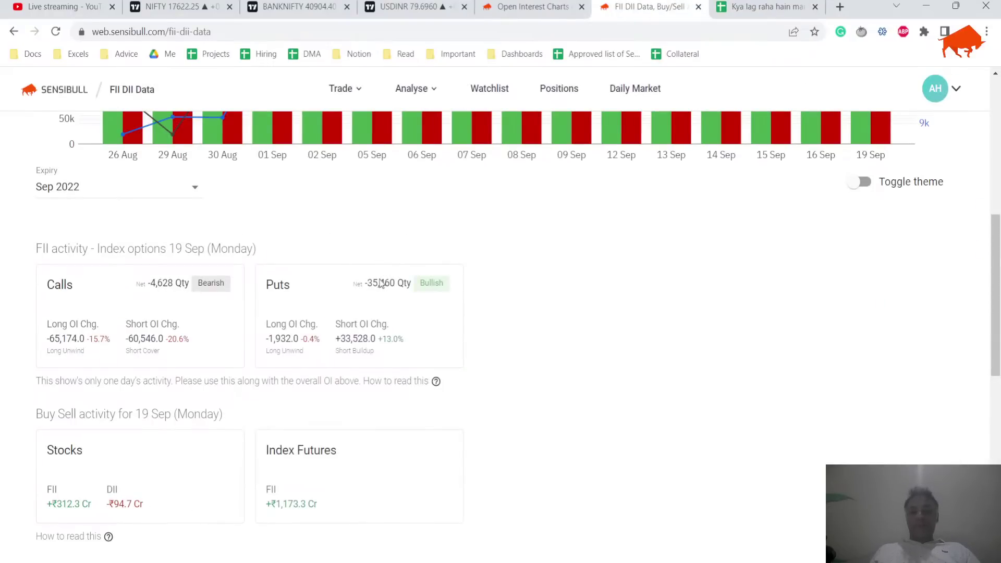
{"action": "scroll", "coordinate": [382, 284], "scroll_direction": "down", "scroll_amount": 3}
{"action": "scroll", "coordinate": [950, 204], "scroll_direction": "up", "scroll_amount": 7}
{"action": "scroll", "coordinate": [950, 203], "scroll_direction": "up", "scroll_amount": 2}
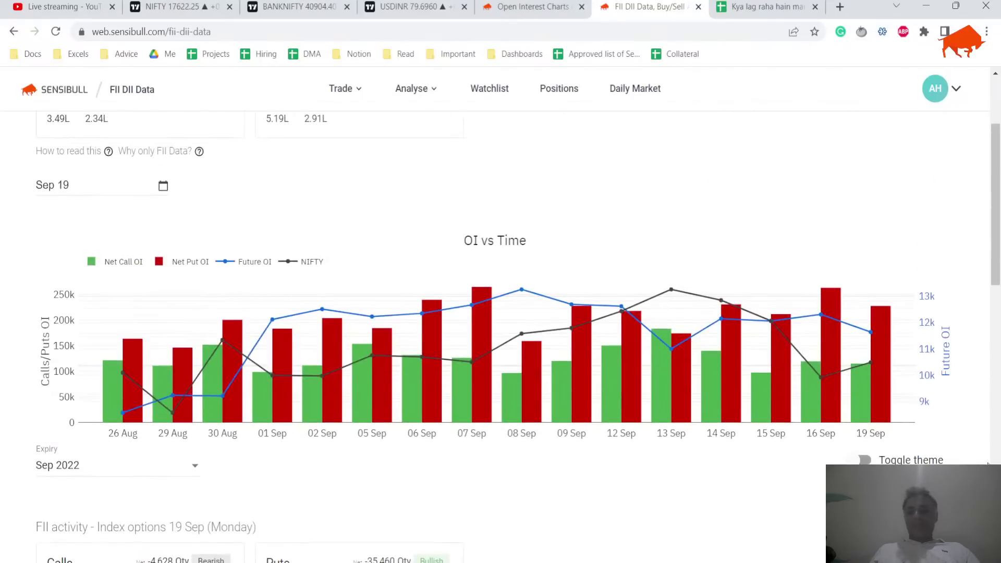
{"action": "mouse_move", "coordinate": [870, 399]}
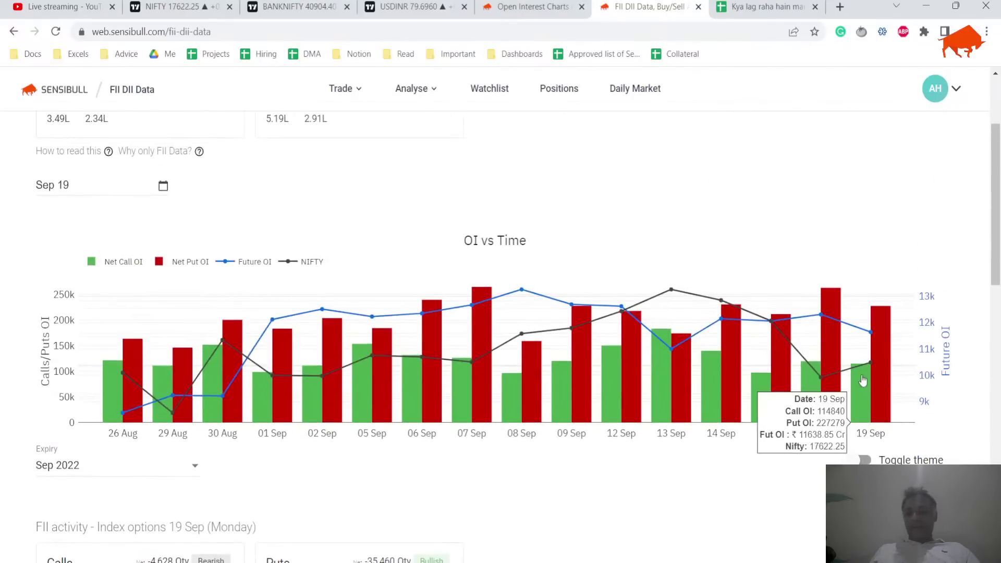
{"action": "scroll", "coordinate": [650, 396], "scroll_direction": "down", "scroll_amount": 3}
{"action": "scroll", "coordinate": [650, 397], "scroll_direction": "down", "scroll_amount": 3}
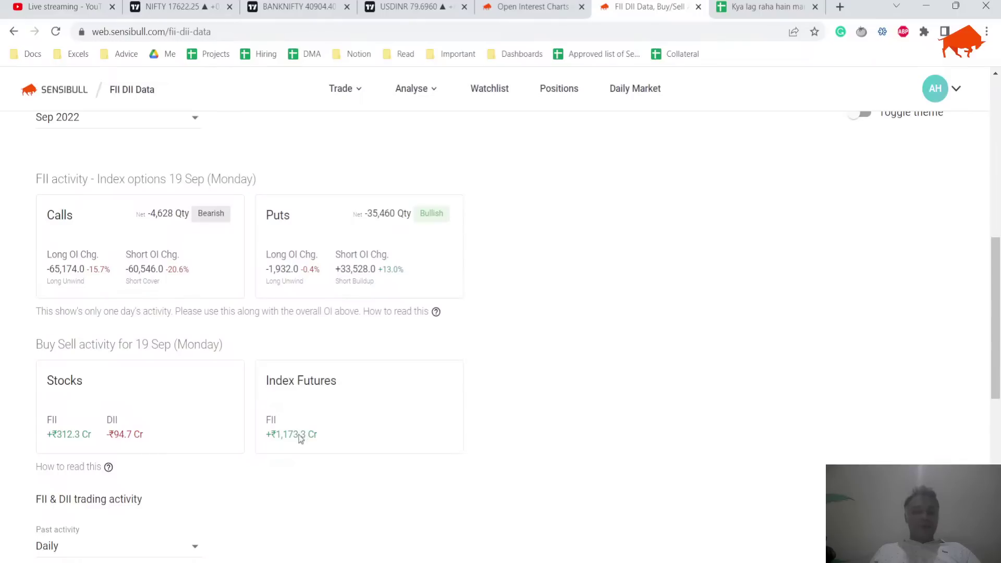
{"action": "scroll", "coordinate": [301, 439], "scroll_direction": "down", "scroll_amount": 1}
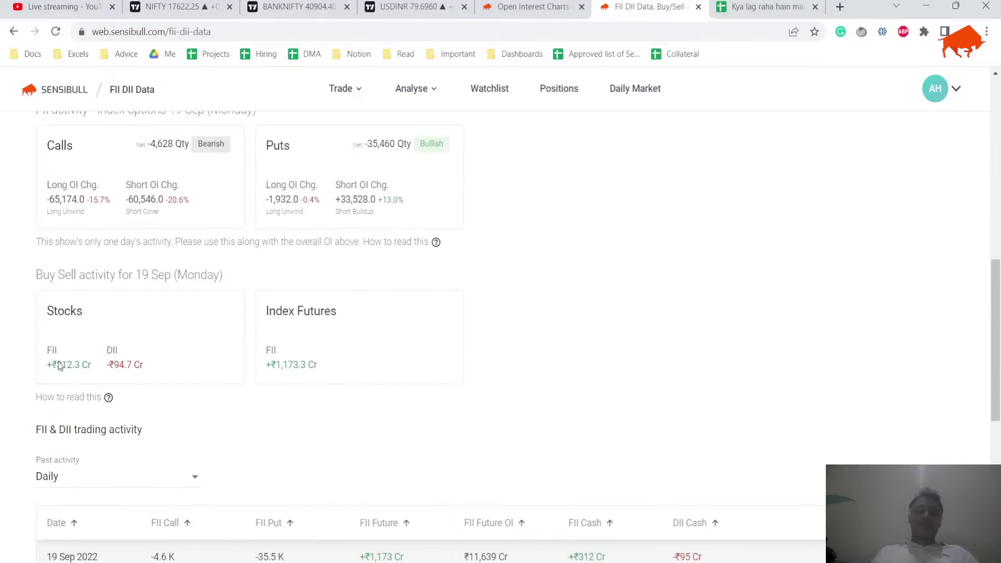
Step: Return to the market notes spreadsheet and review each 20-Sep entry in order, from Chart down to Trades
{"action": "left_click", "coordinate": [754, 6]}
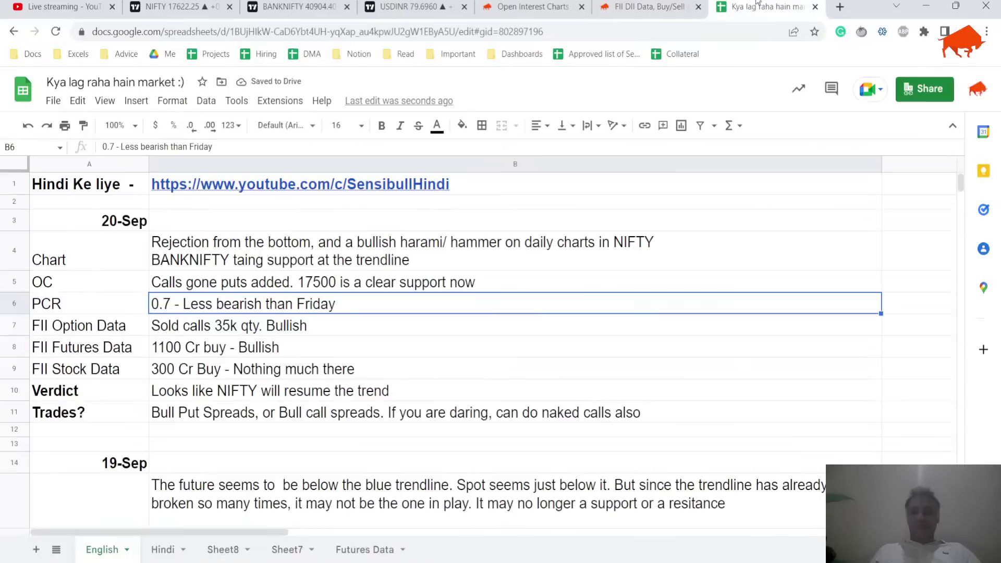
{"action": "left_click", "coordinate": [256, 248]}
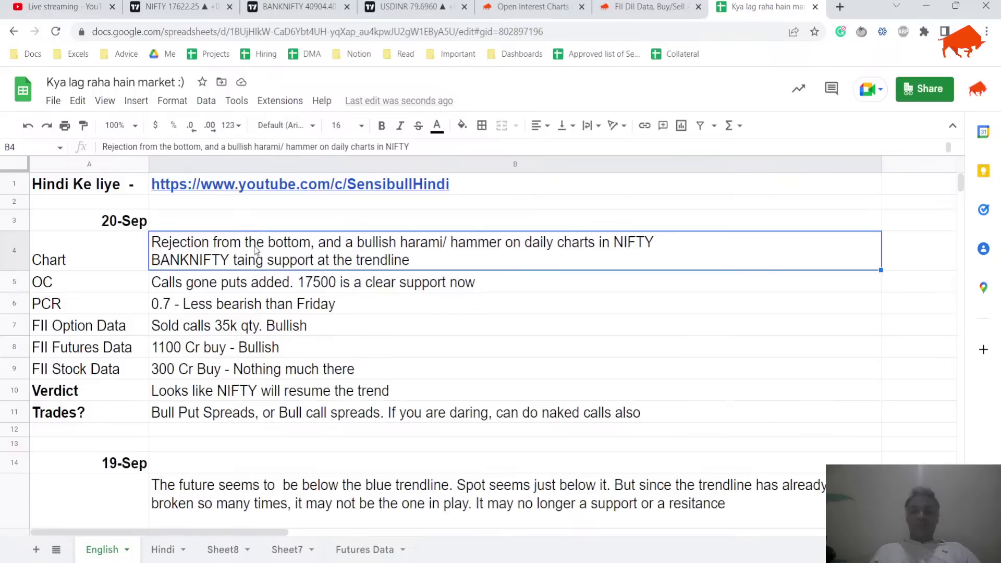
{"action": "left_click", "coordinate": [239, 286]}
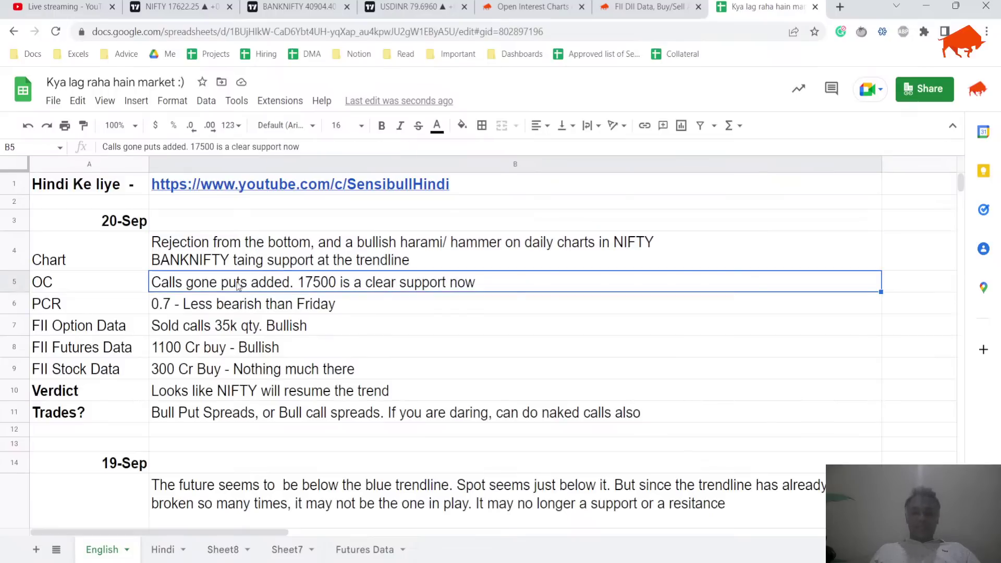
{"action": "left_click", "coordinate": [234, 312]}
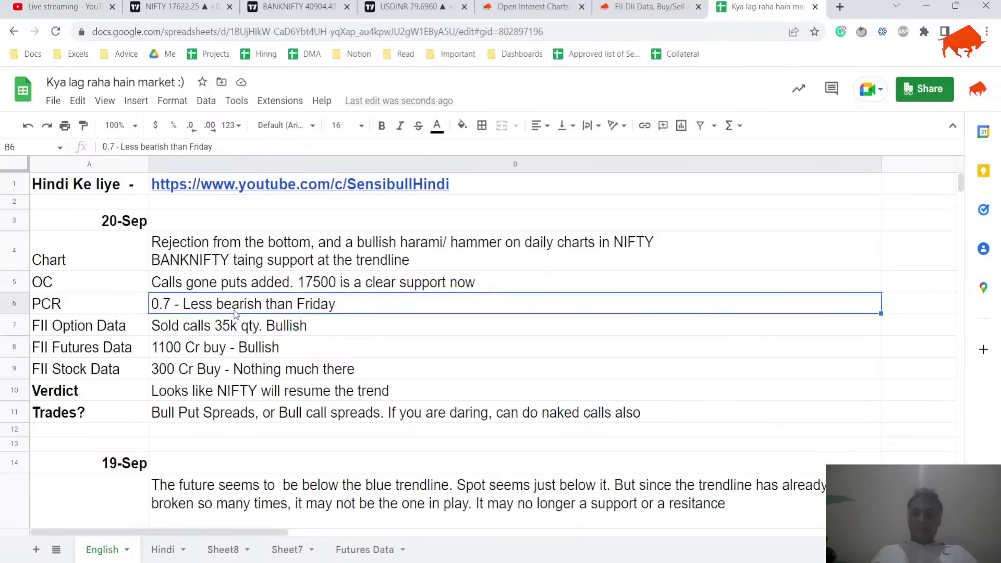
{"action": "left_click", "coordinate": [229, 329]}
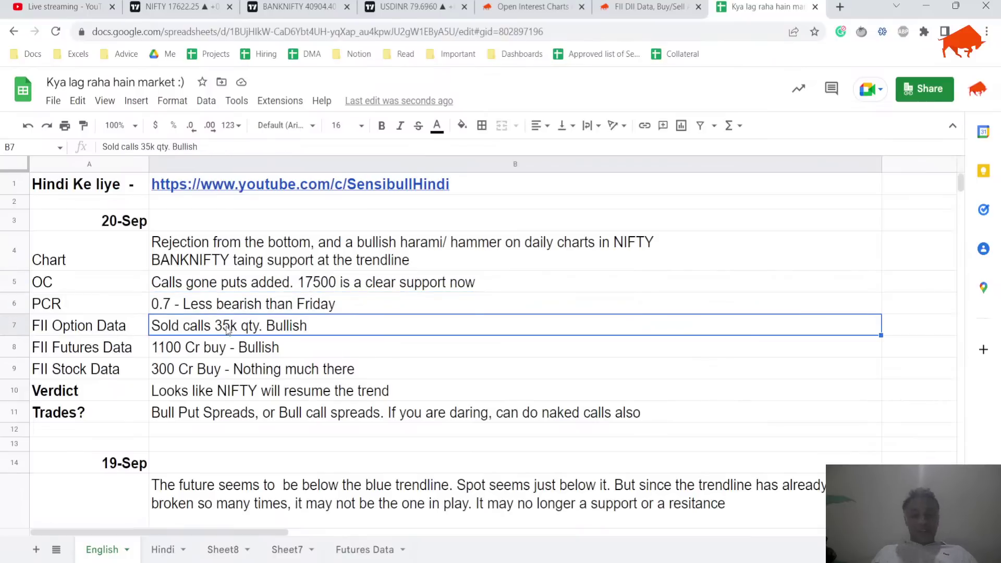
{"action": "left_click", "coordinate": [219, 354]}
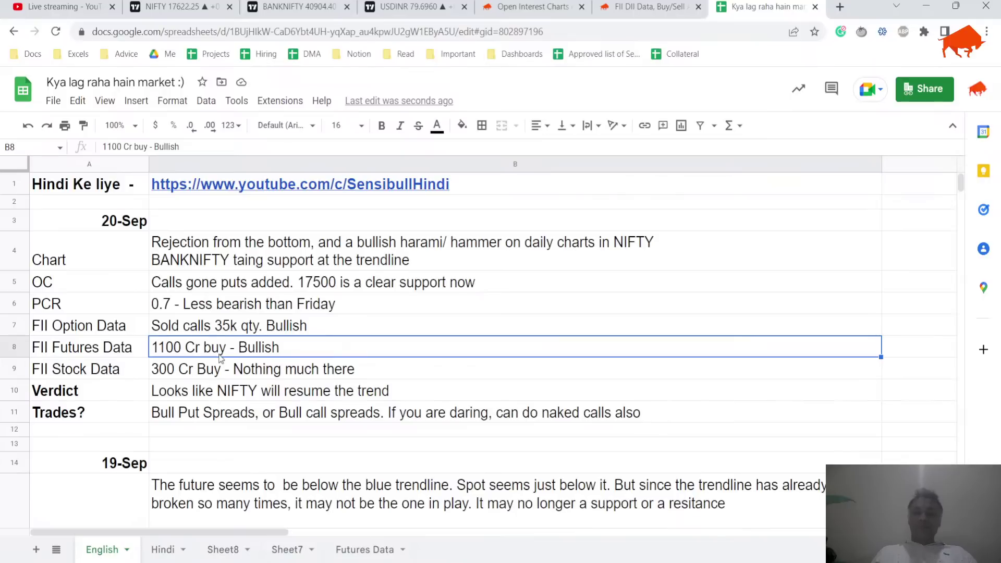
{"action": "left_click", "coordinate": [183, 364]}
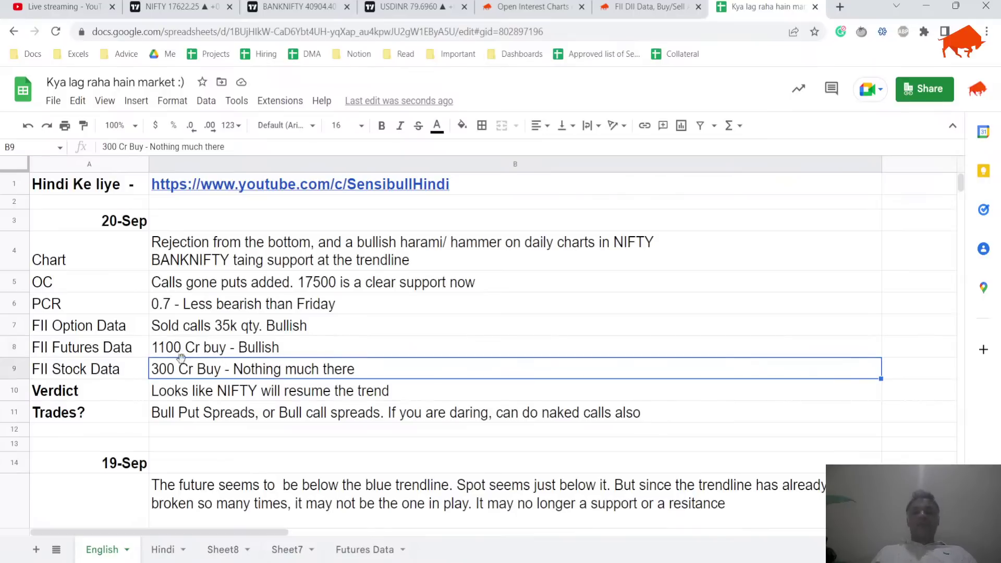
{"action": "left_click", "coordinate": [217, 395]}
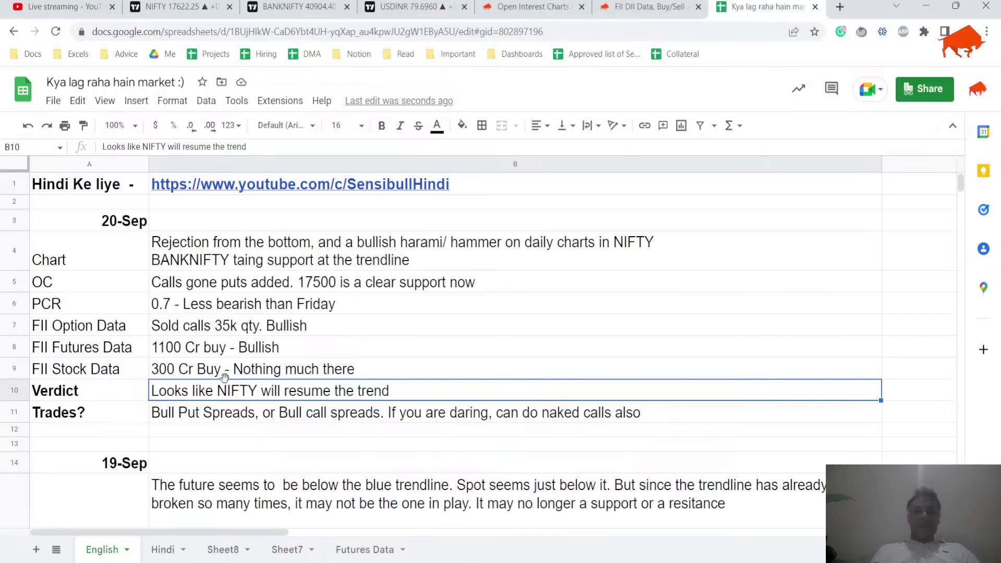
{"action": "key", "text": "Down"}
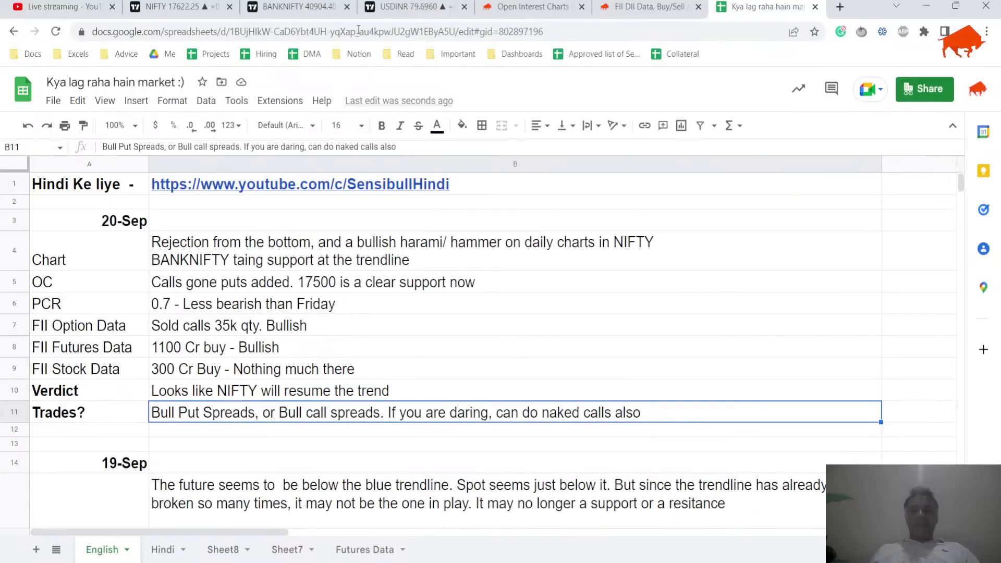
Step: Examine the latest candles against the trendlines on the NIFTY daily chart in TradingView, and return to the market notes
{"action": "left_click", "coordinate": [177, 6]}
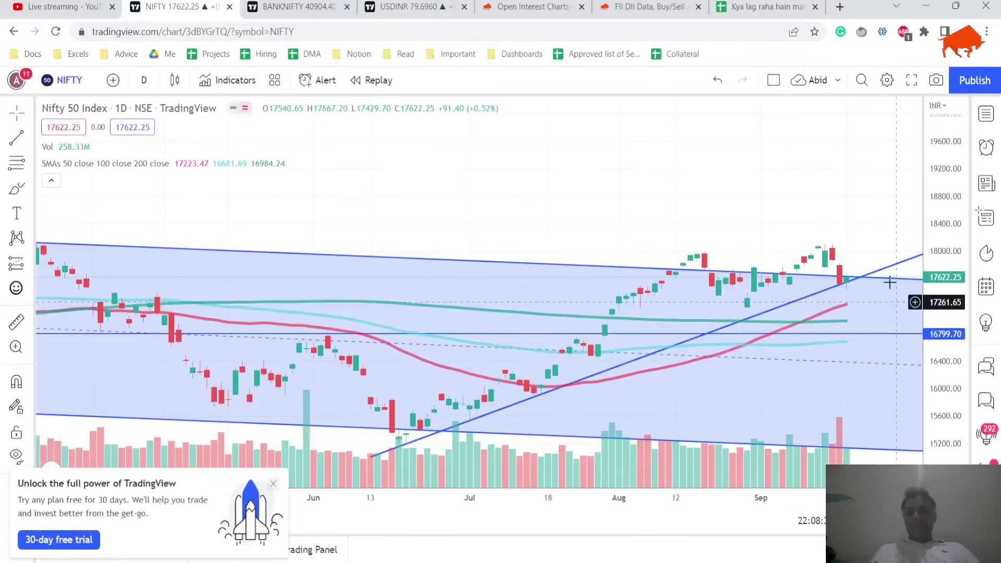
{"action": "scroll", "coordinate": [840, 271], "scroll_direction": "up", "scroll_amount": 1}
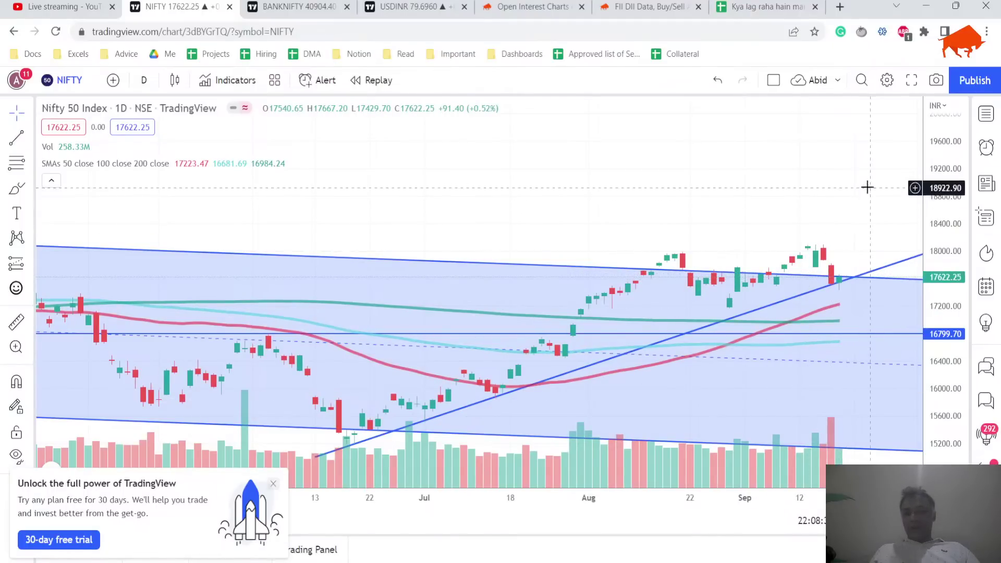
{"action": "left_click", "coordinate": [764, 6]}
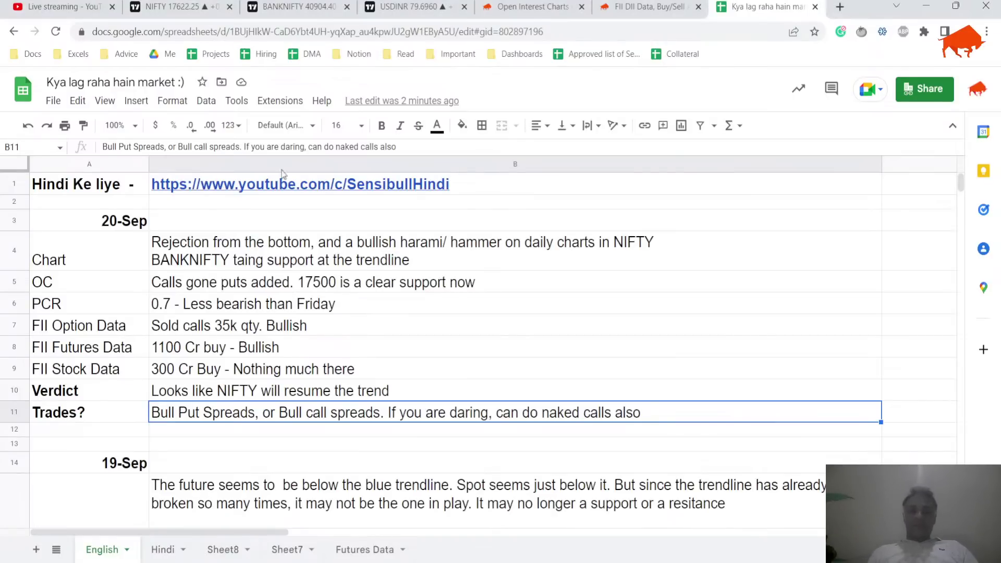
Step: Open Sensibull's Strategy Builder for NIFTY and load the ready-made bullish Call Ratio Back Spread for the Sep 22 expiry
{"action": "left_click", "coordinate": [523, 7]}
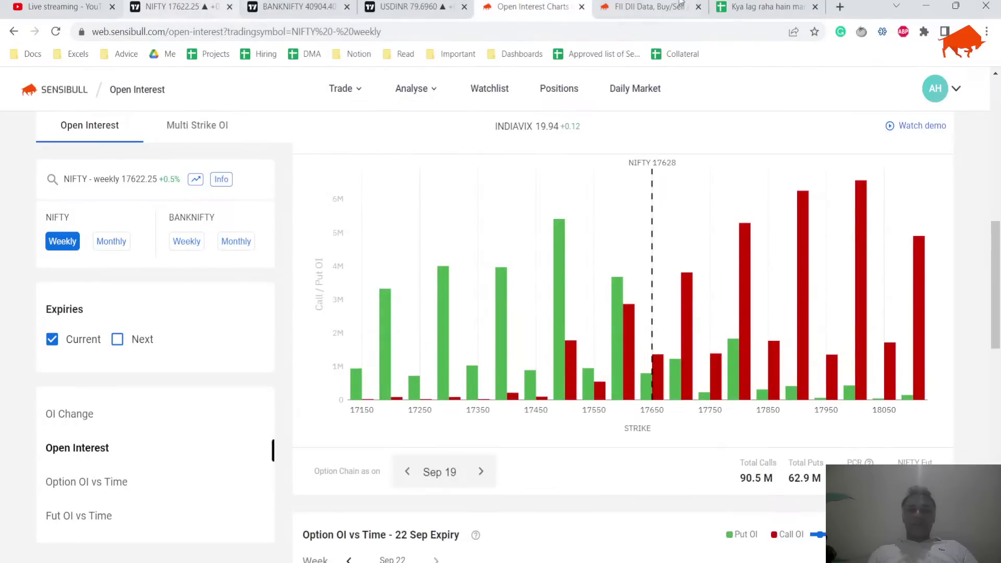
{"action": "left_click", "coordinate": [626, 4]}
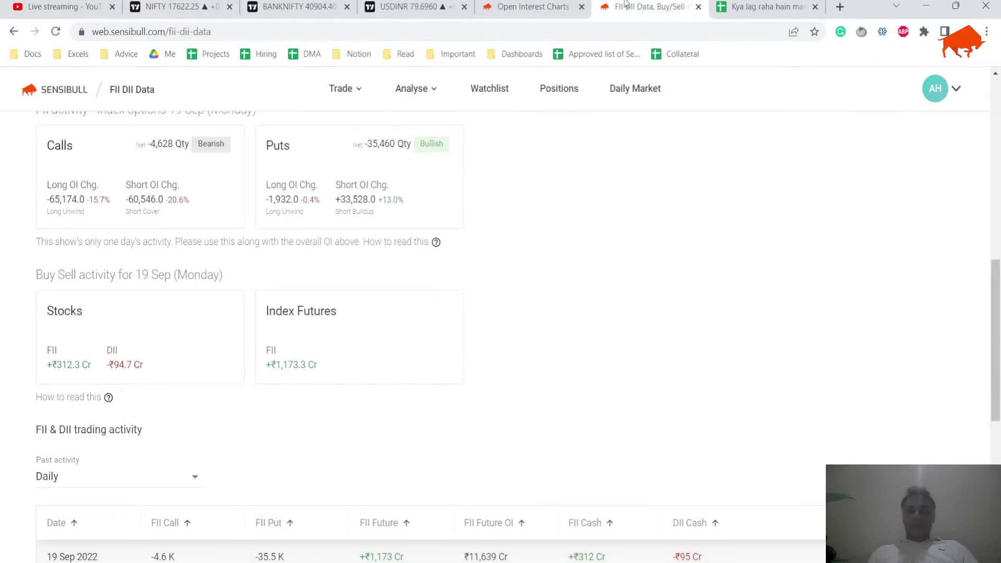
{"action": "left_click", "coordinate": [342, 89]}
{"action": "left_click", "coordinate": [268, 173]}
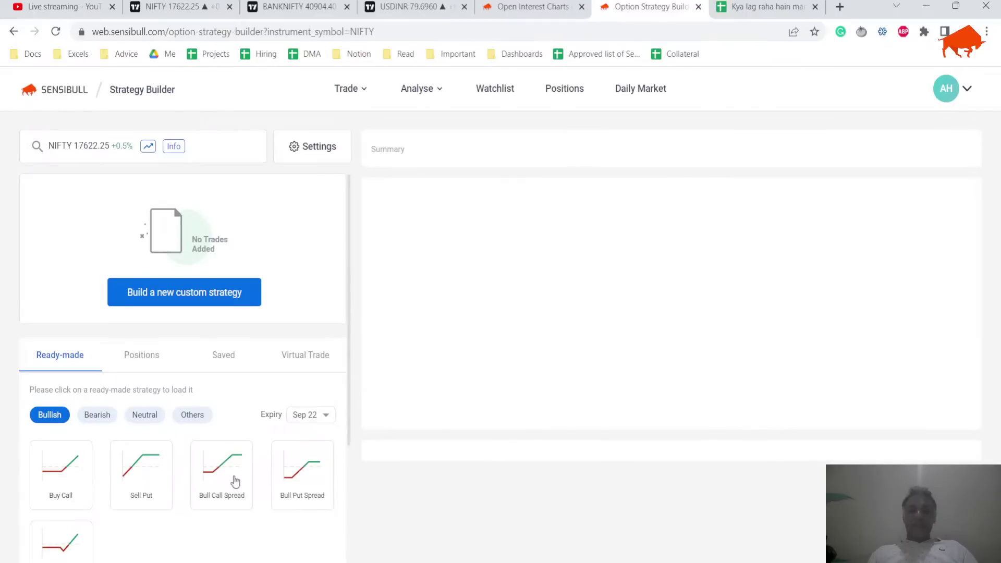
{"action": "scroll", "coordinate": [235, 483], "scroll_direction": "down", "scroll_amount": 3}
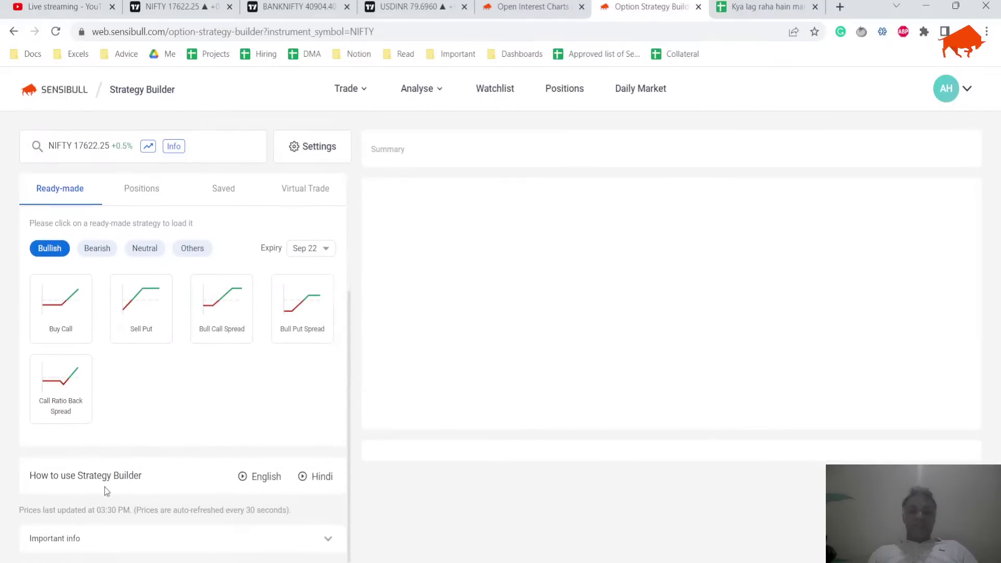
{"action": "left_click", "coordinate": [60, 408]}
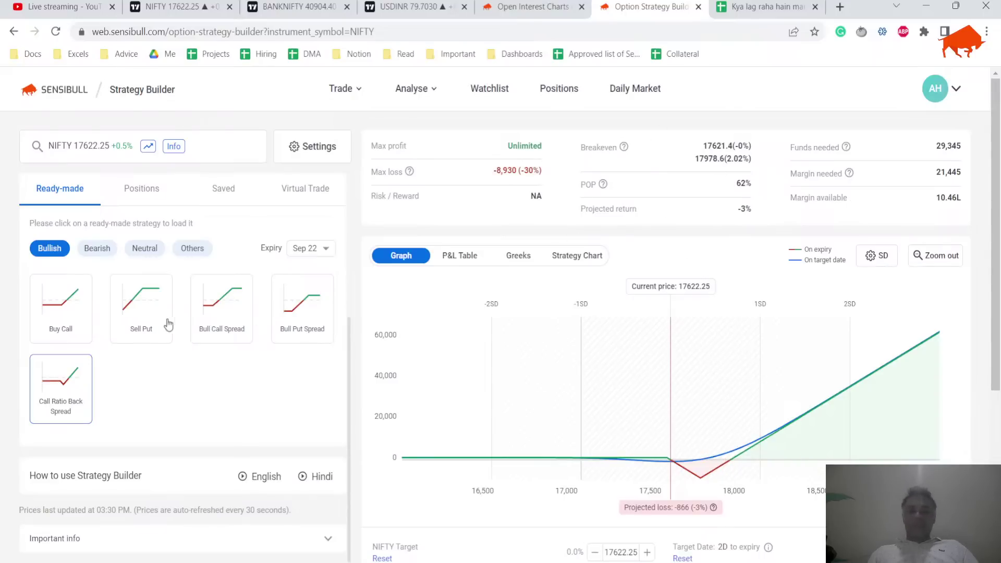
Step: Load the ready-made Bull Call Spread for the Sep 22 expiry and examine its payoff and two trade legs
{"action": "left_click", "coordinate": [203, 309]}
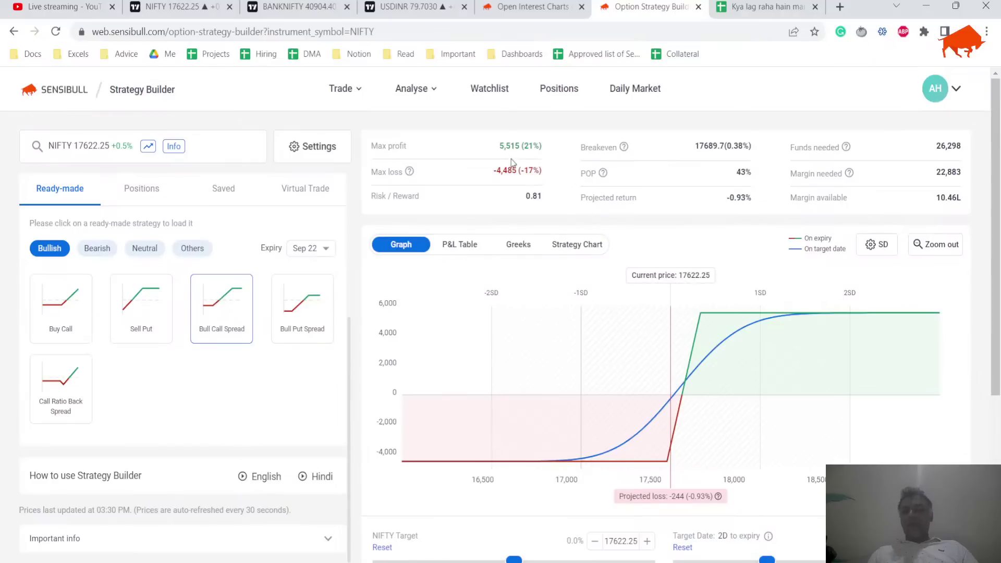
{"action": "scroll", "coordinate": [25, 252], "scroll_direction": "up", "scroll_amount": 3}
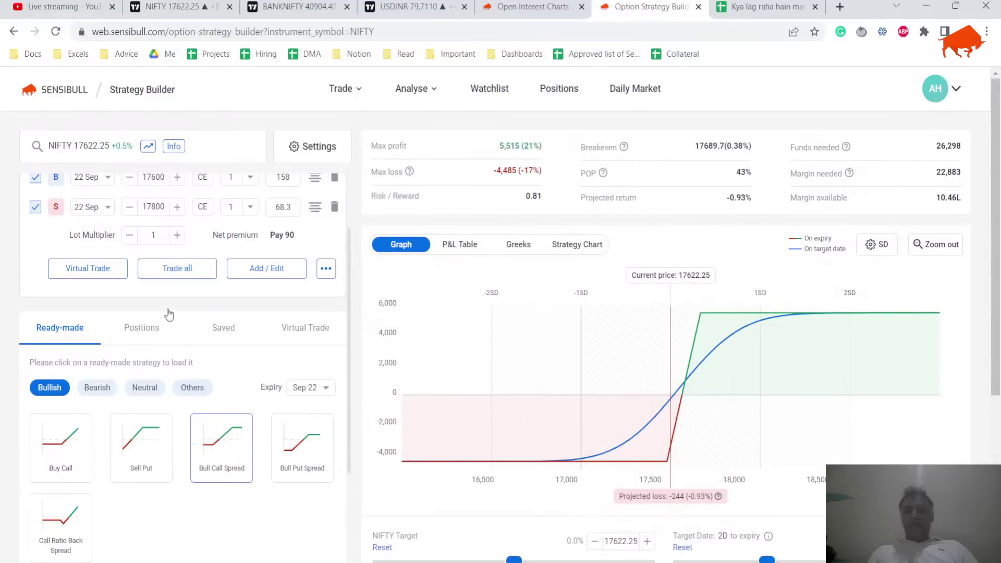
{"action": "scroll", "coordinate": [192, 263], "scroll_direction": "up", "scroll_amount": 2}
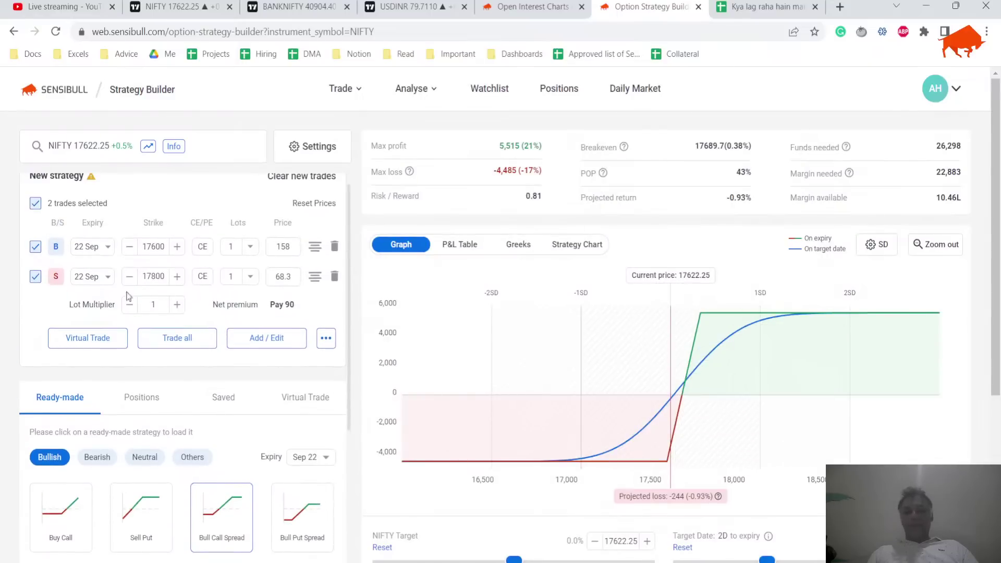
Step: Raise the bought call's strike to 17700 and check the spread against the NIFTY open interest chart
{"action": "left_click", "coordinate": [177, 248]}
{"action": "left_click", "coordinate": [177, 249]}
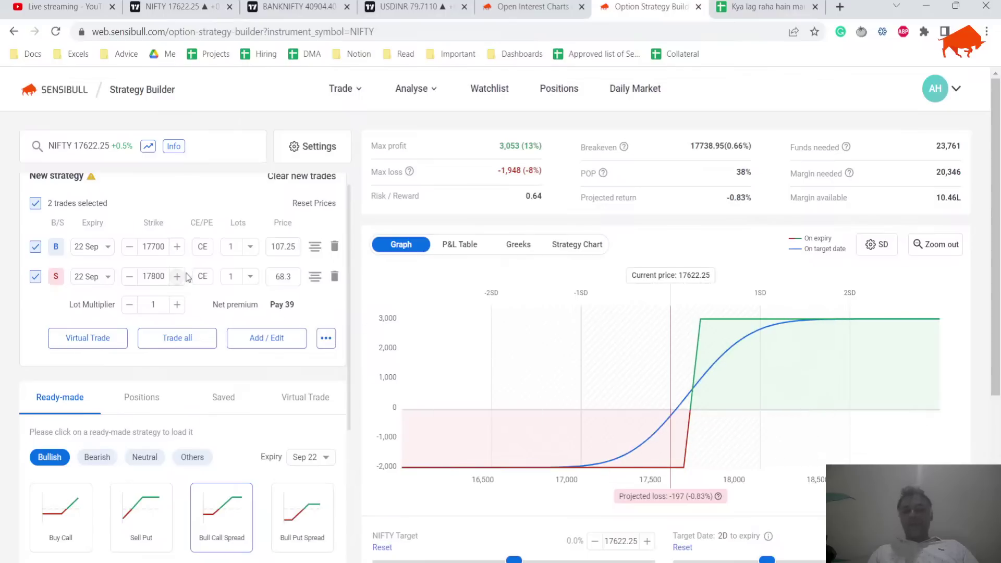
{"action": "left_click", "coordinate": [537, 6]}
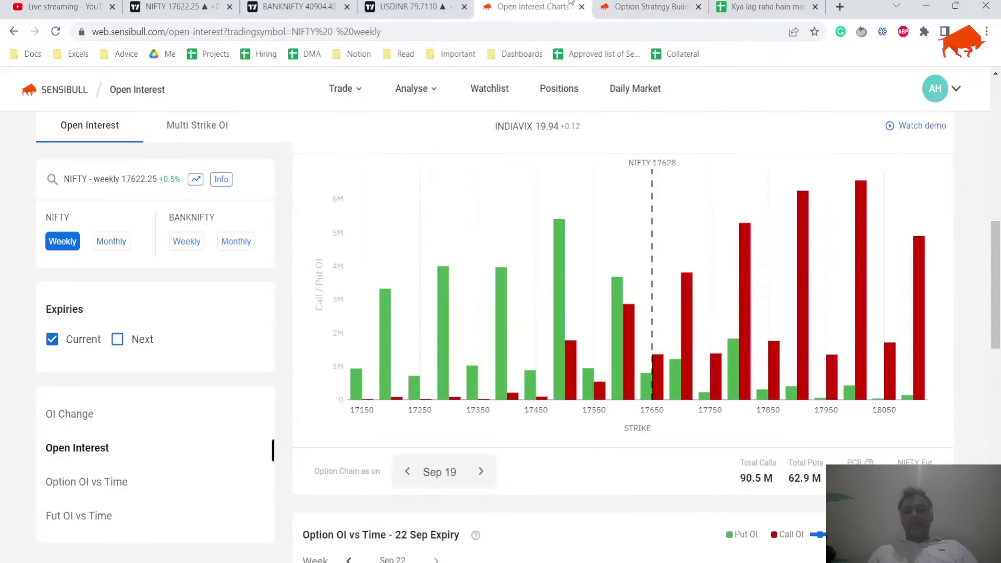
{"action": "left_click", "coordinate": [646, 7]}
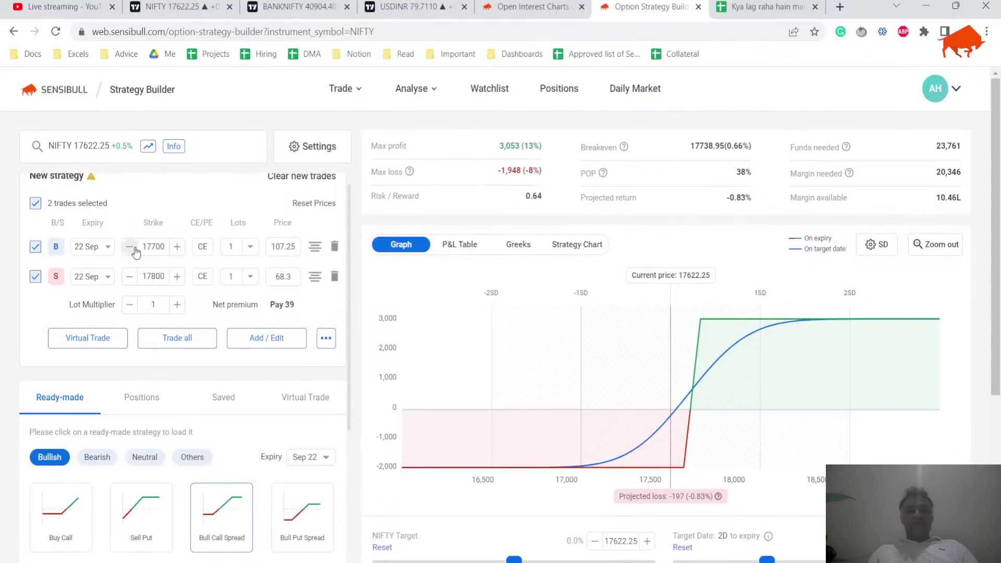
Step: Lower the bought call's strike to 17600 and add a sold 17900 call and a bought 18100 call to the strategy
{"action": "left_click", "coordinate": [130, 247]}
{"action": "left_click", "coordinate": [130, 246]}
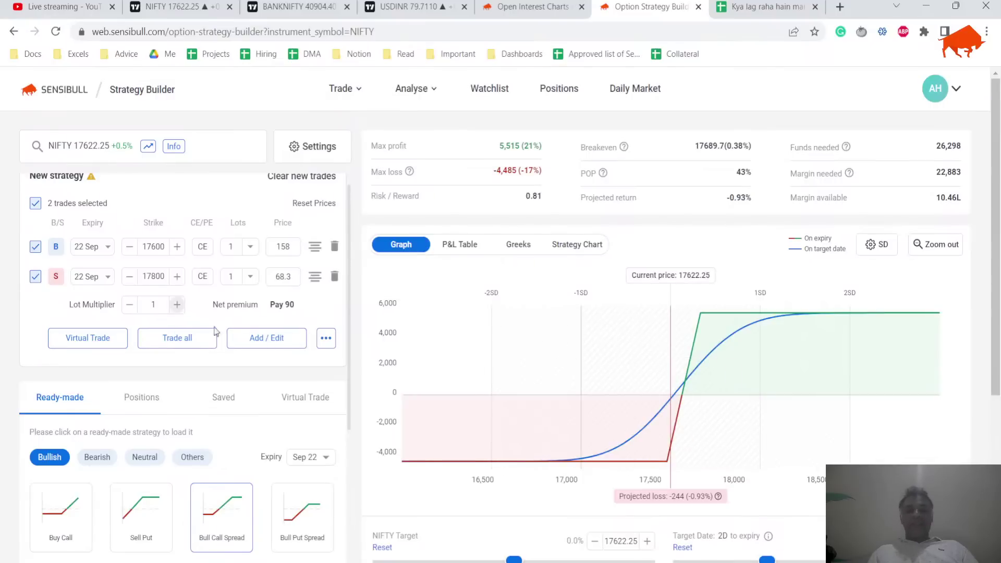
{"action": "left_click", "coordinate": [269, 350]}
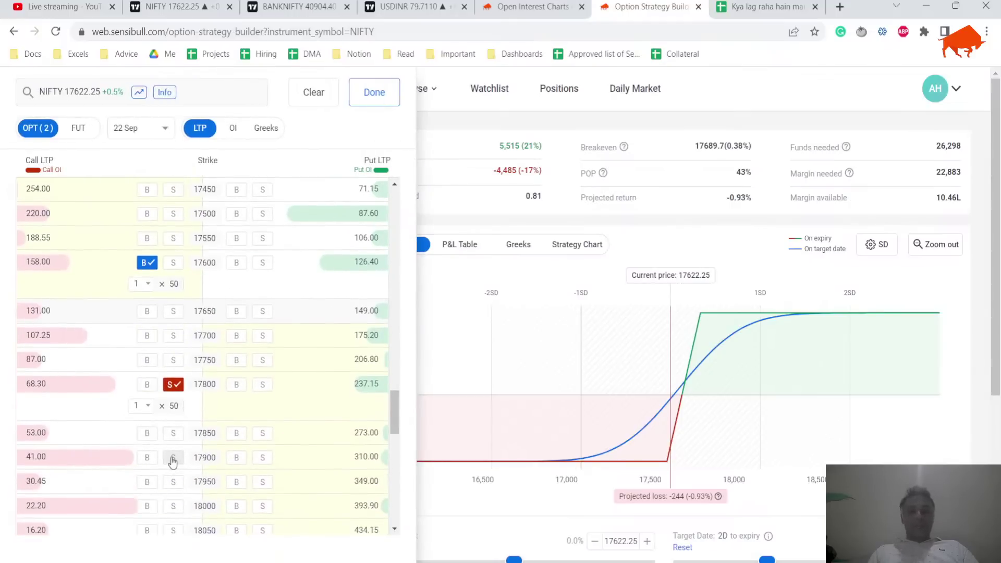
{"action": "left_click", "coordinate": [172, 462]}
{"action": "scroll", "coordinate": [157, 464], "scroll_direction": "down", "scroll_amount": 3}
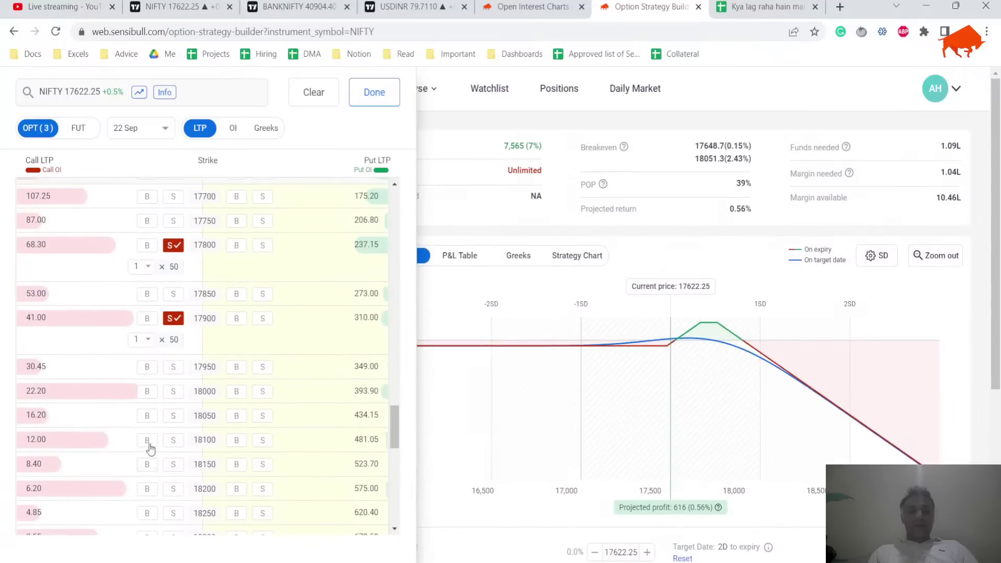
{"action": "scroll", "coordinate": [151, 449], "scroll_direction": "up", "scroll_amount": 2}
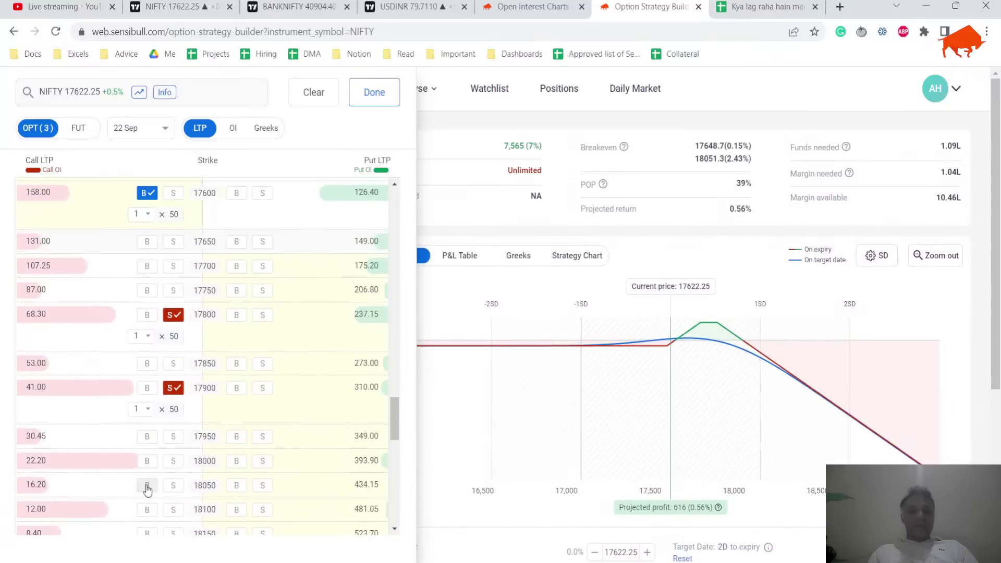
{"action": "left_click", "coordinate": [147, 513]}
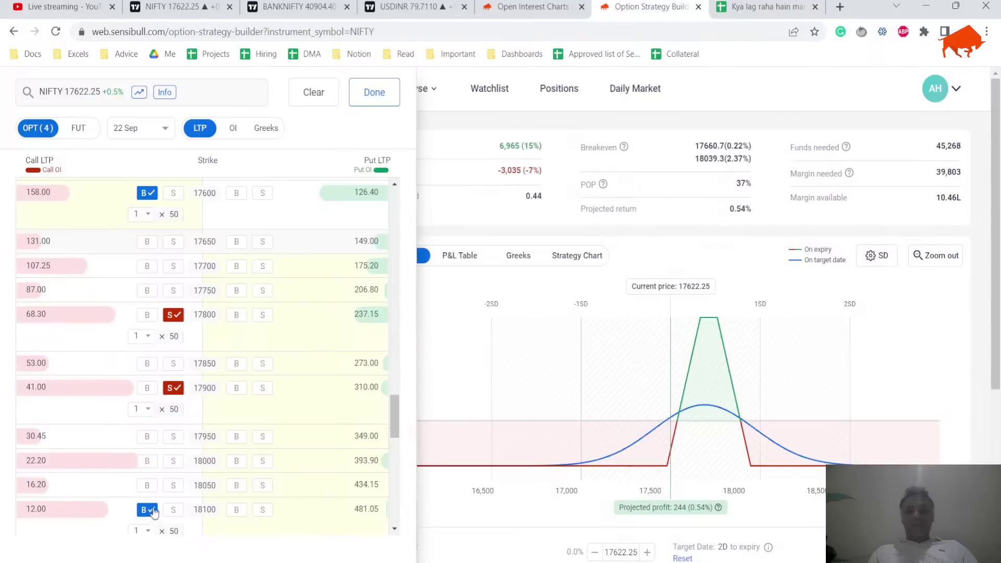
{"action": "left_click", "coordinate": [369, 83]}
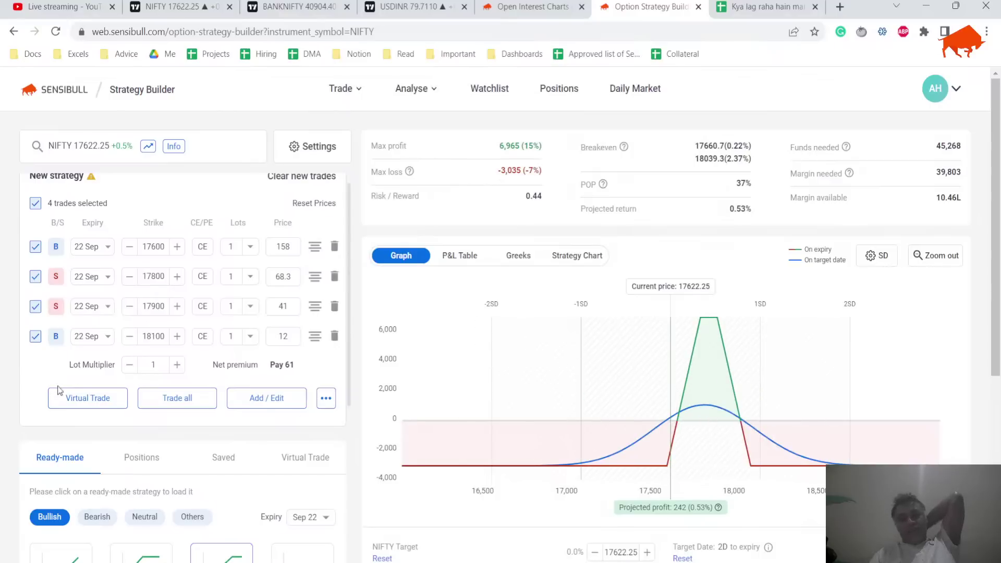
Step: Compare the strategy's payoff with the 17900 and 18100 calls excluded and with all four legs included
{"action": "left_click", "coordinate": [35, 307]}
{"action": "left_click", "coordinate": [35, 337]}
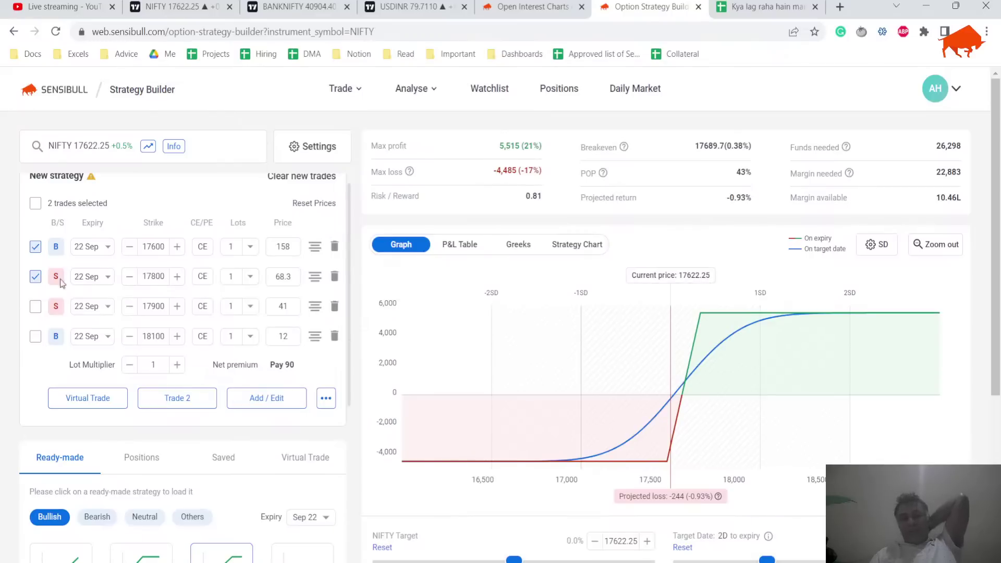
{"action": "left_click", "coordinate": [35, 307]}
{"action": "left_click", "coordinate": [35, 337]}
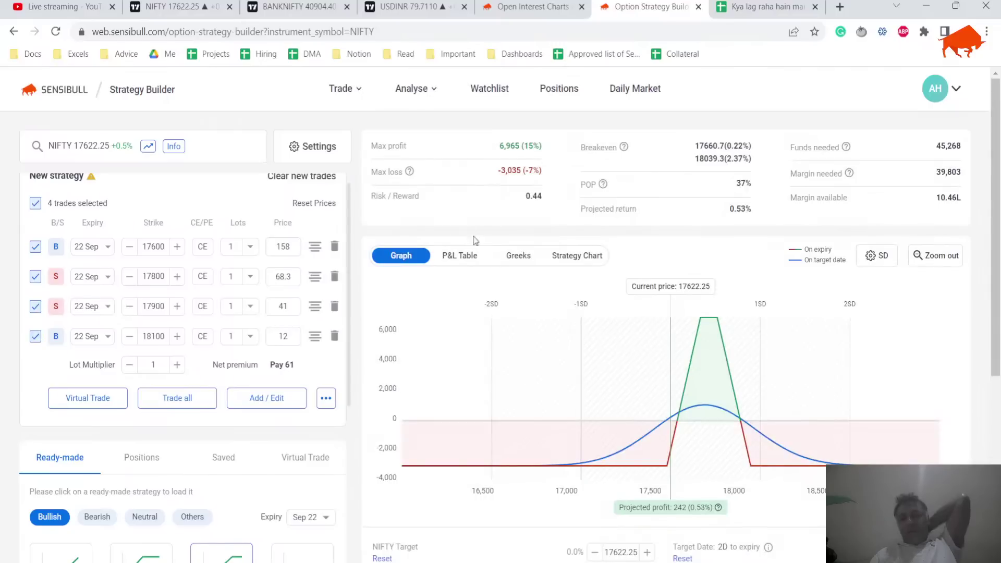
{"action": "mouse_move", "coordinate": [707, 406]}
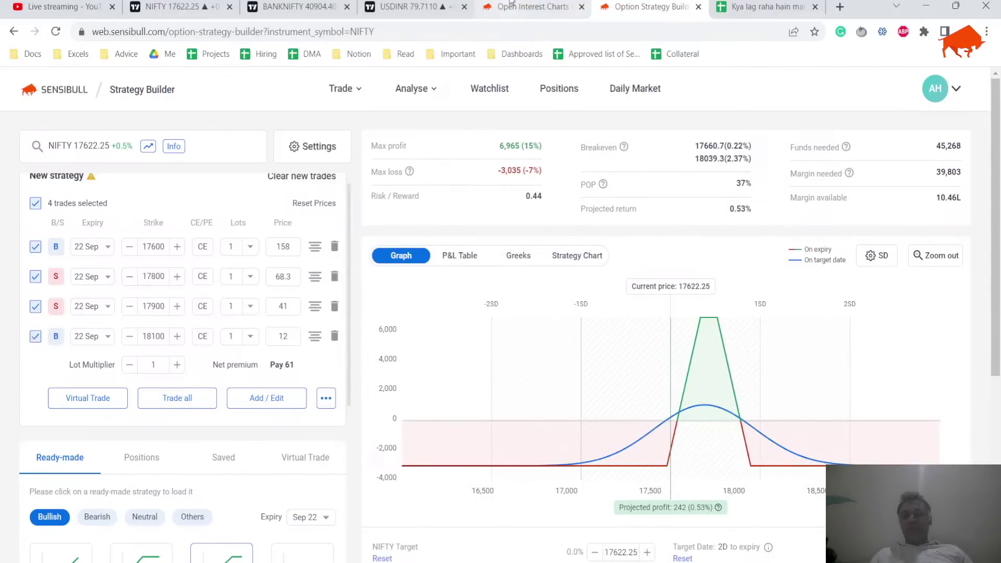
Step: Check the four-leg strategy against the NIFTY weekly open interest change chart and return to the Strategy Builder
{"action": "left_click", "coordinate": [543, 2]}
{"action": "scroll", "coordinate": [793, 306], "scroll_direction": "up", "scroll_amount": 8}
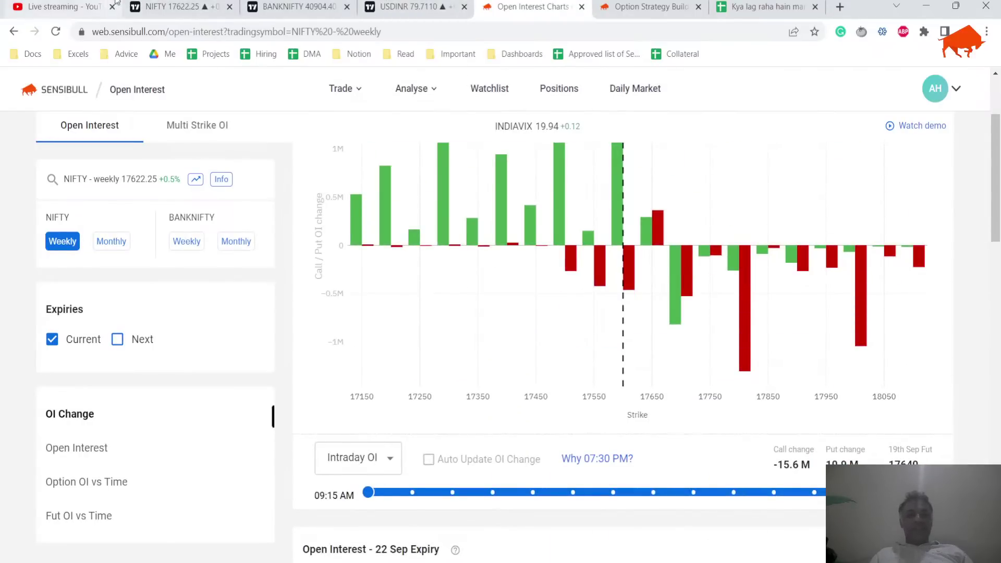
{"action": "left_click", "coordinate": [676, 6]}
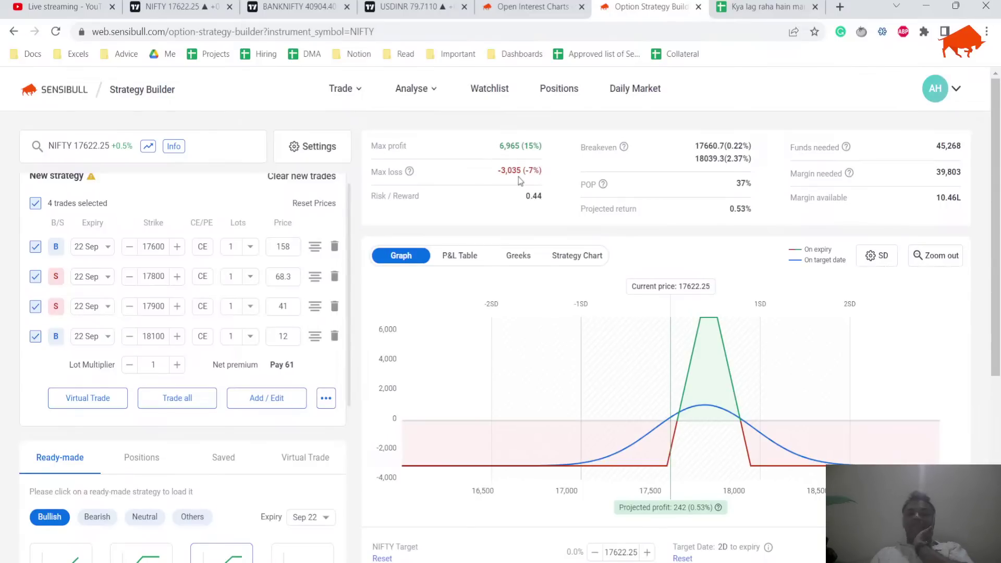
Step: Exclude the 17900 and 18100 calls and examine the remaining spread's payoff with the NIFTY target lowered to 17446.03
{"action": "left_click", "coordinate": [35, 307]}
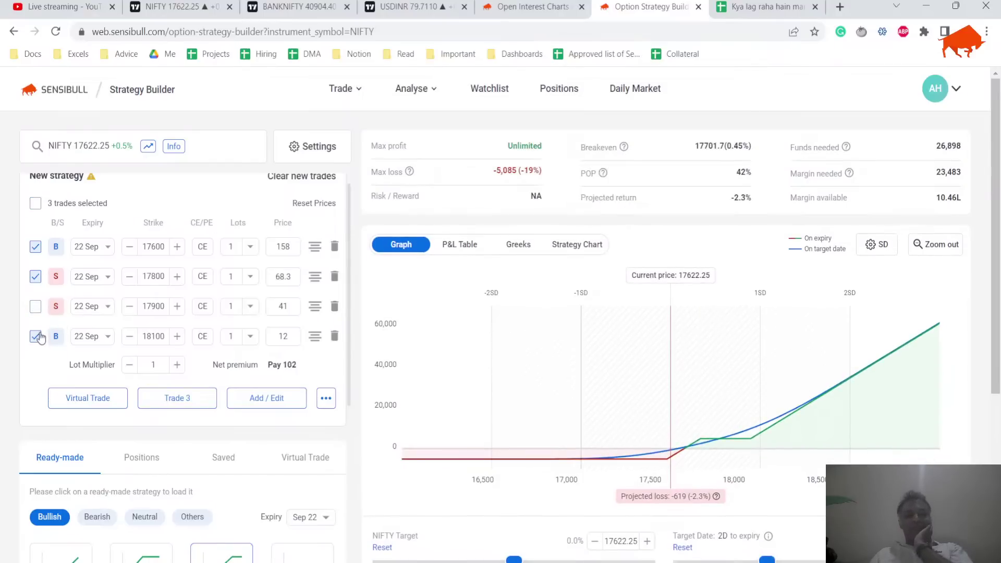
{"action": "left_click", "coordinate": [36, 337]}
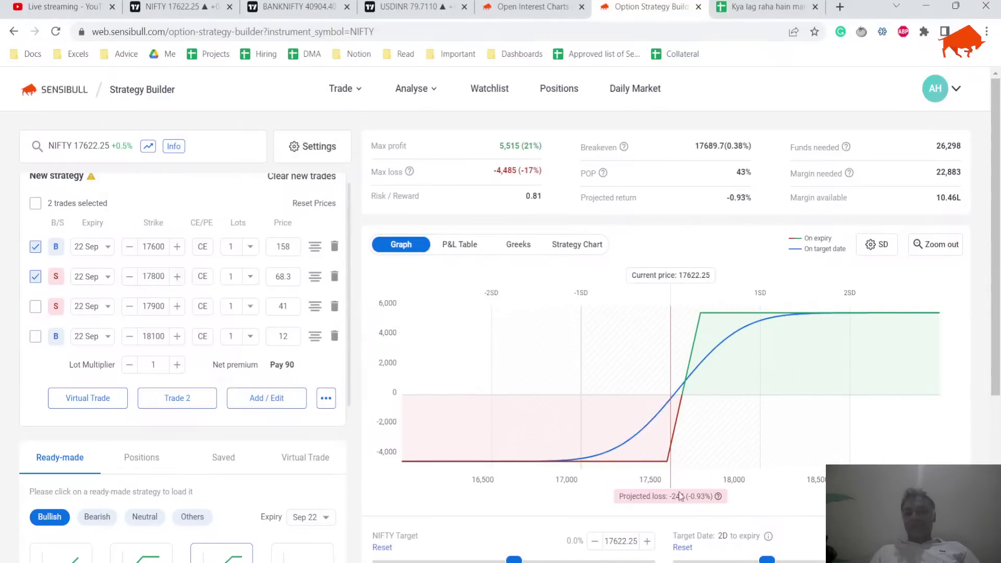
{"action": "scroll", "coordinate": [625, 469], "scroll_direction": "down", "scroll_amount": 1}
{"action": "left_click", "coordinate": [593, 472]}
{"action": "left_click", "coordinate": [593, 472]}
{"action": "scroll", "coordinate": [591, 479], "scroll_direction": "up", "scroll_amount": 1}
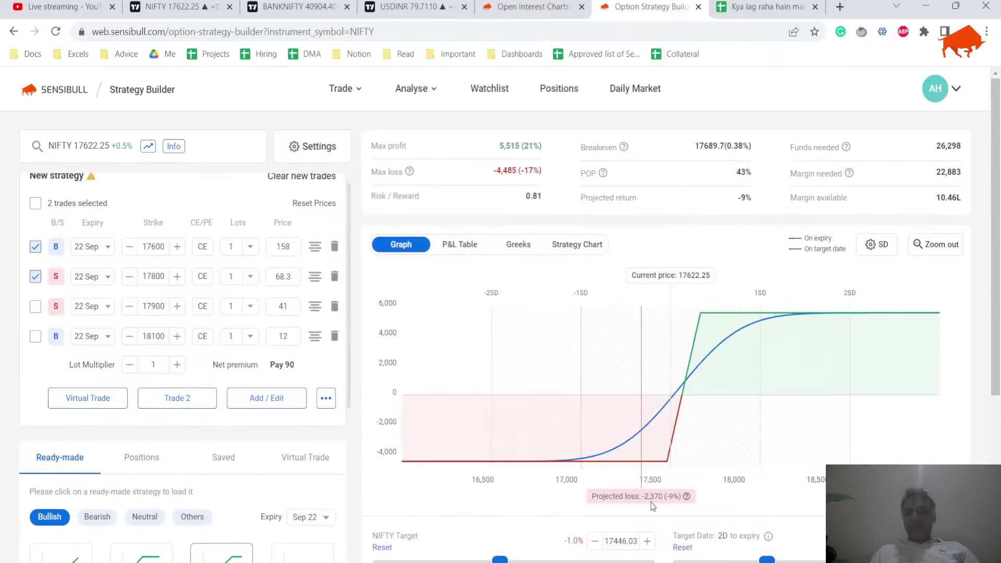
{"action": "scroll", "coordinate": [684, 515], "scroll_direction": "down", "scroll_amount": 1}
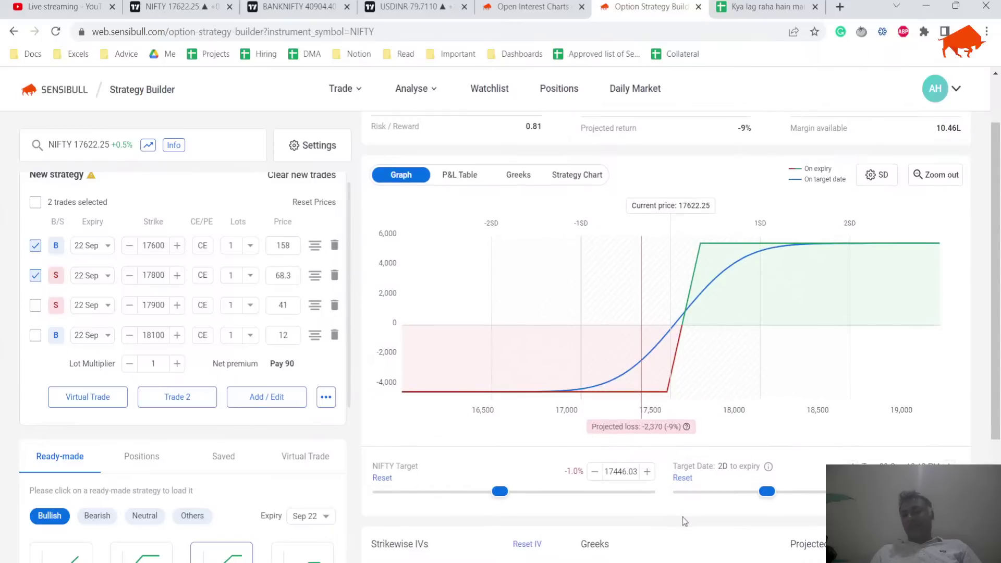
{"action": "mouse_move", "coordinate": [547, 399]}
{"action": "scroll", "coordinate": [550, 403], "scroll_direction": "up", "scroll_amount": 1}
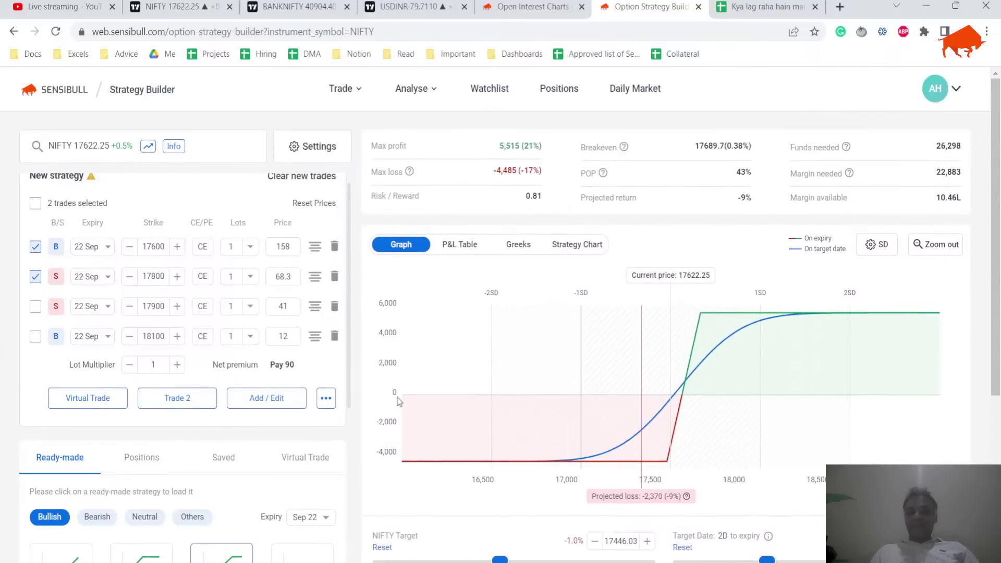
{"action": "mouse_move", "coordinate": [407, 398]}
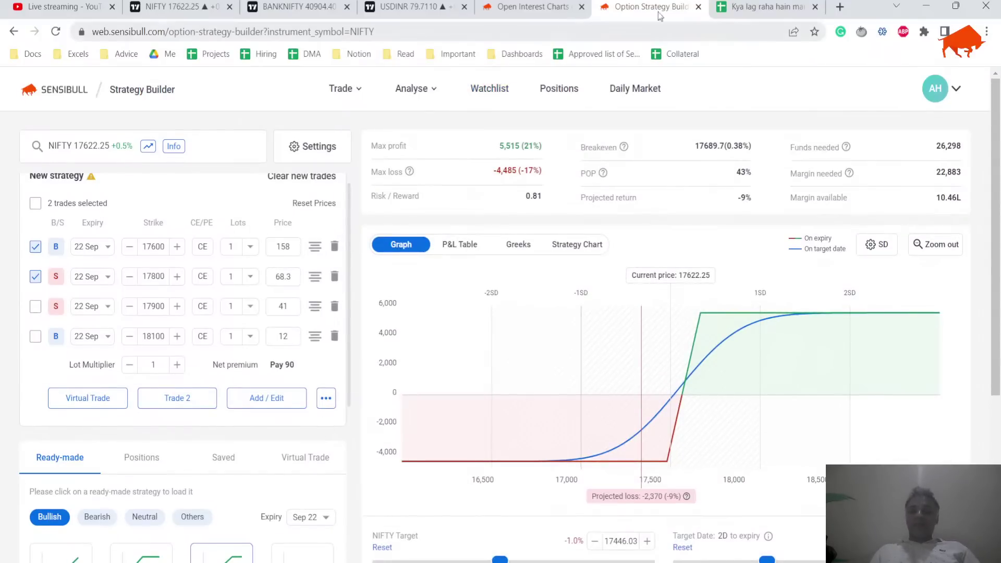
Step: Recheck the trade ideas in the market notes and leave only the bought 17600 call selected in the strategy
{"action": "left_click", "coordinate": [752, 4]}
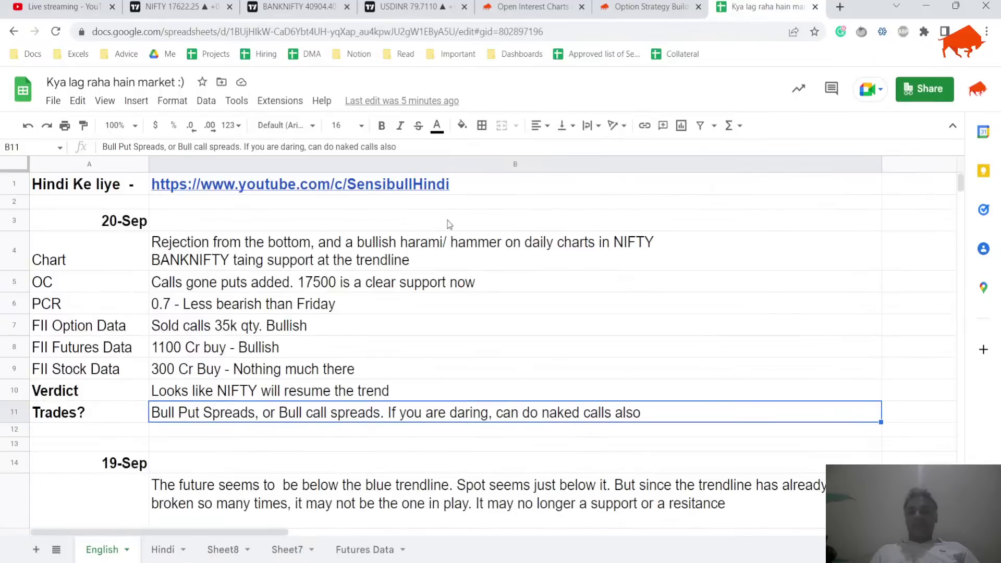
{"action": "left_click", "coordinate": [660, 8]}
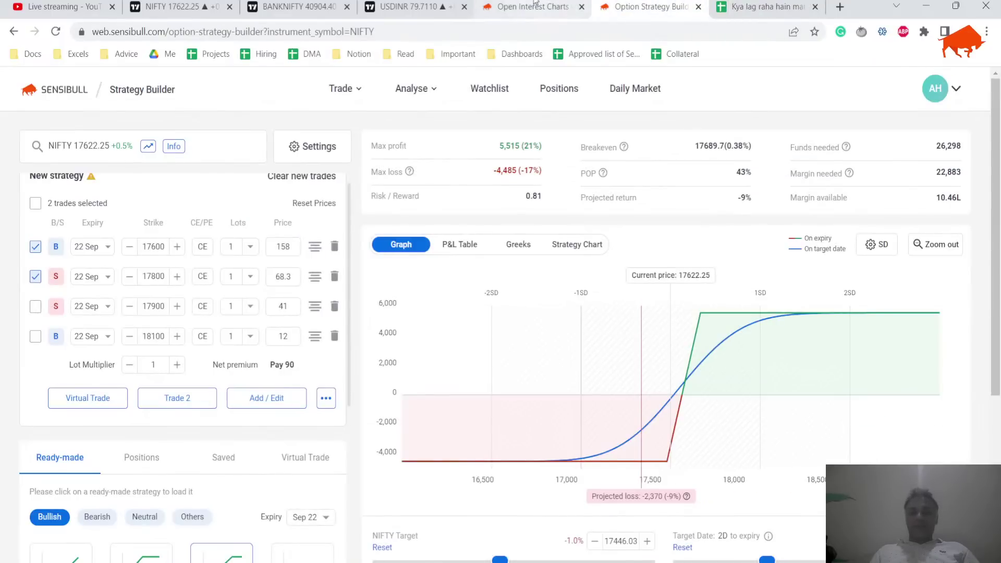
{"action": "left_click", "coordinate": [36, 279]}
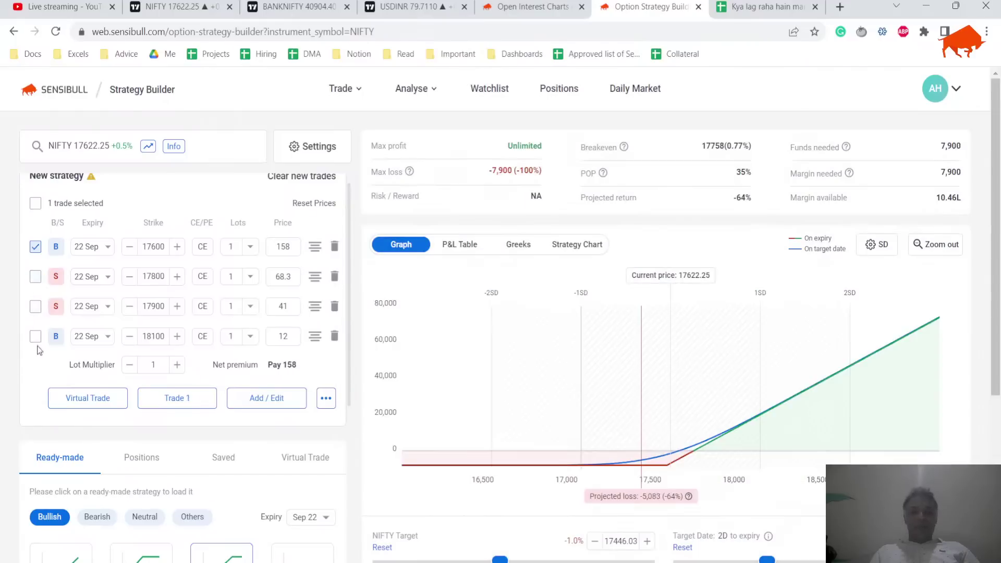
{"action": "scroll", "coordinate": [176, 295], "scroll_direction": "up", "scroll_amount": 1}
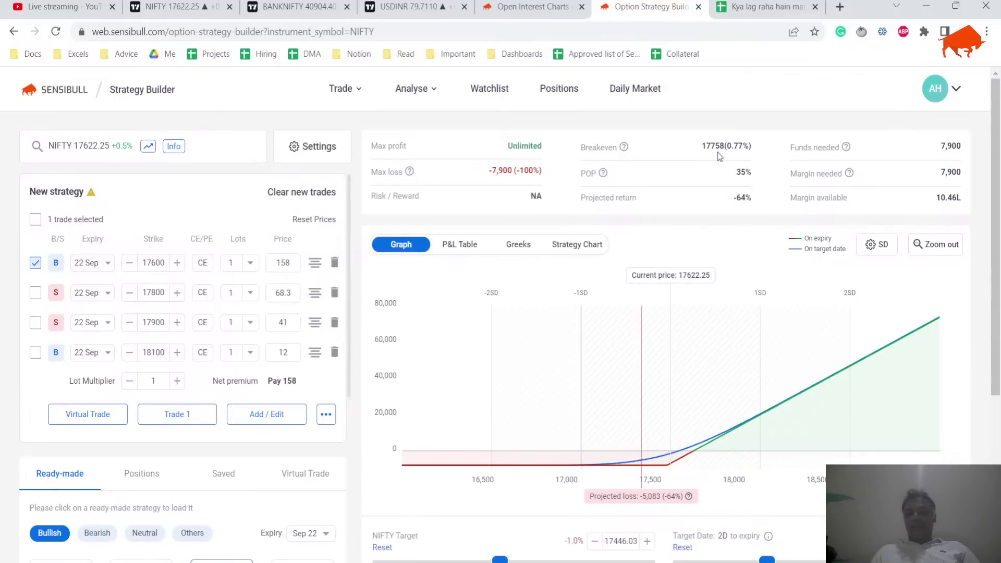
Step: Compare the single bought call's breakeven with the NIFTY open interest chart for the 22 Sep expiry
{"action": "left_click", "coordinate": [557, 4]}
{"action": "scroll", "coordinate": [570, 177], "scroll_direction": "down", "scroll_amount": 5}
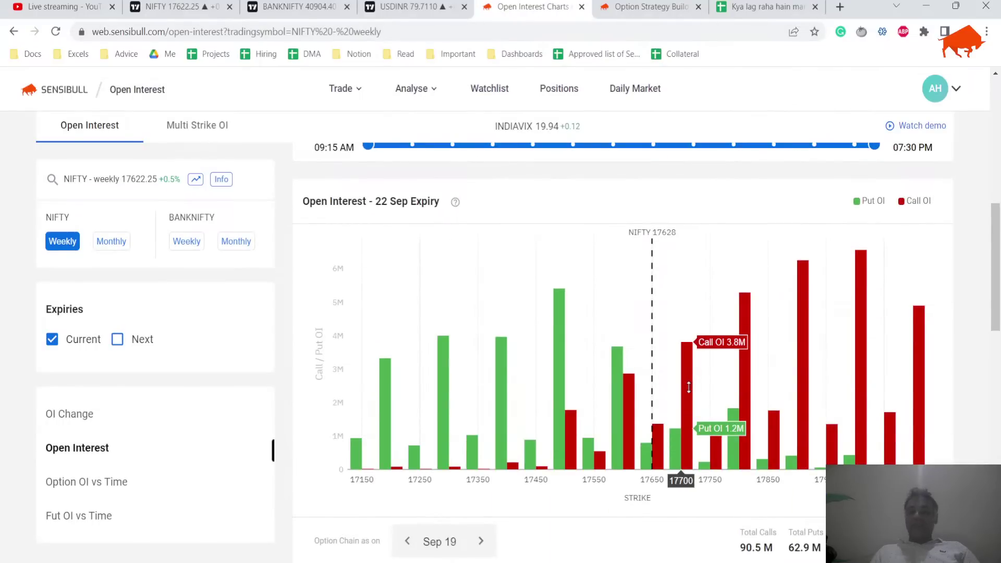
{"action": "left_click", "coordinate": [661, 4]}
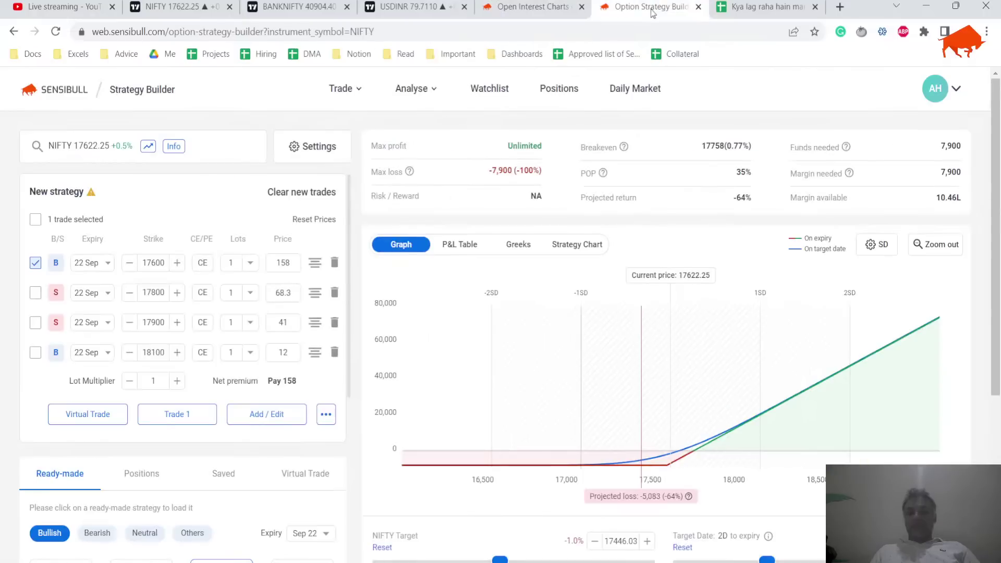
Step: Set the NIFTY target to 17800 and examine the naked call's projected profit and maximum loss
{"action": "scroll", "coordinate": [554, 295], "scroll_direction": "down", "scroll_amount": 1}
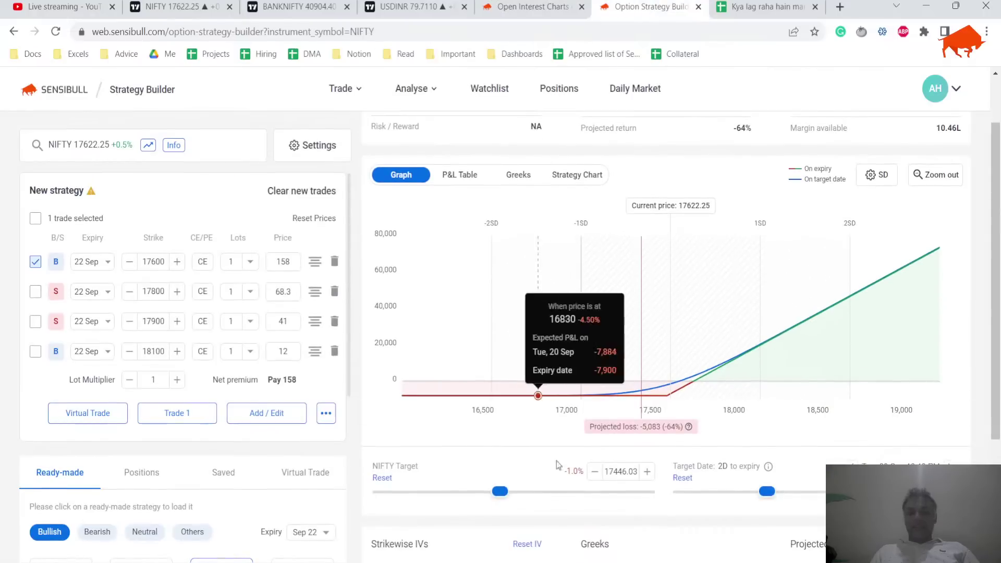
{"action": "left_click", "coordinate": [647, 472]}
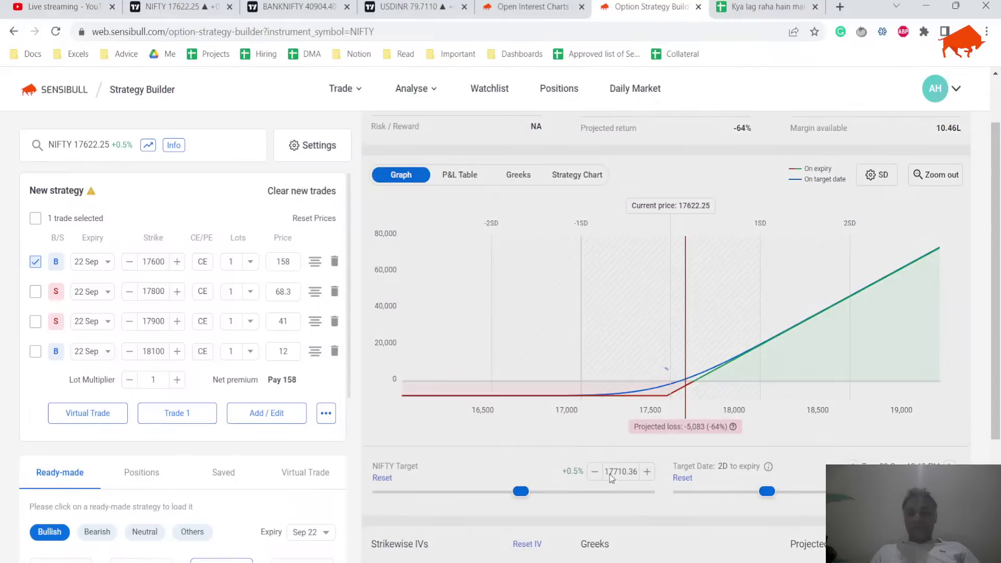
{"action": "double_click", "coordinate": [611, 472]}
{"action": "type", "text": "17800"}
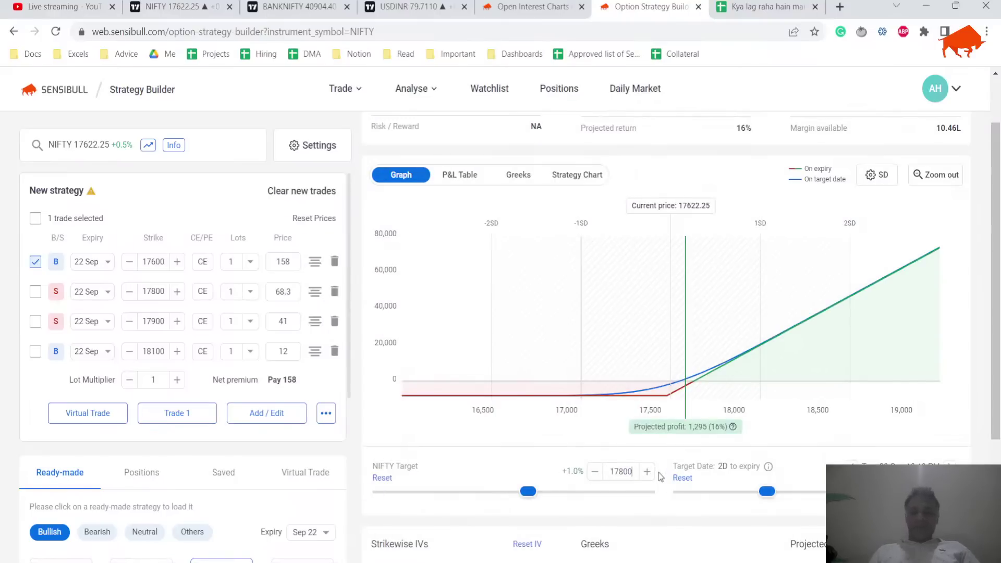
{"action": "key", "text": "Return"}
{"action": "scroll", "coordinate": [644, 448], "scroll_direction": "up", "scroll_amount": 1}
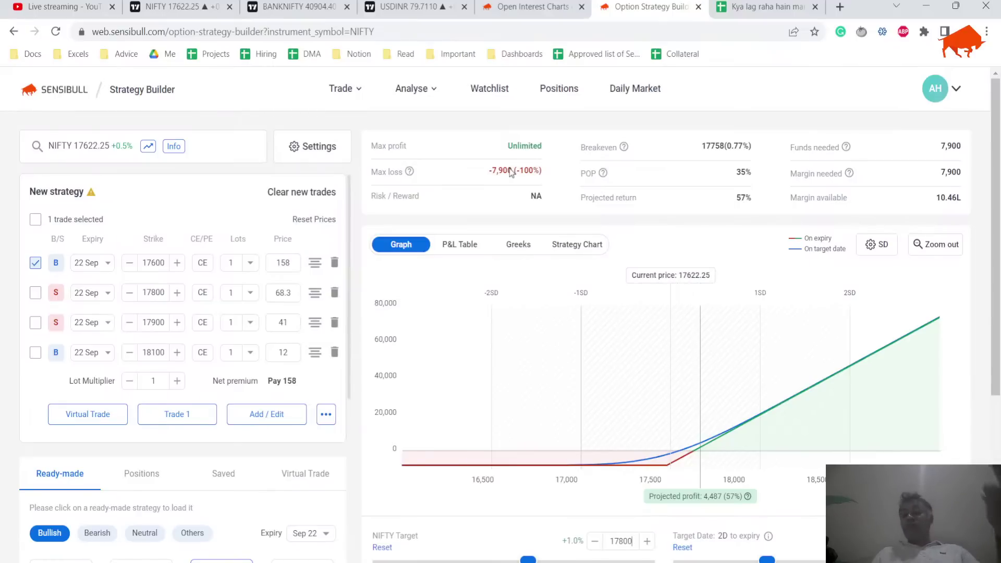
Step: Compare the naked call, bull call spread and four-leg payoffs by toggling the added legs, leaving all four selected
{"action": "left_click", "coordinate": [35, 294]}
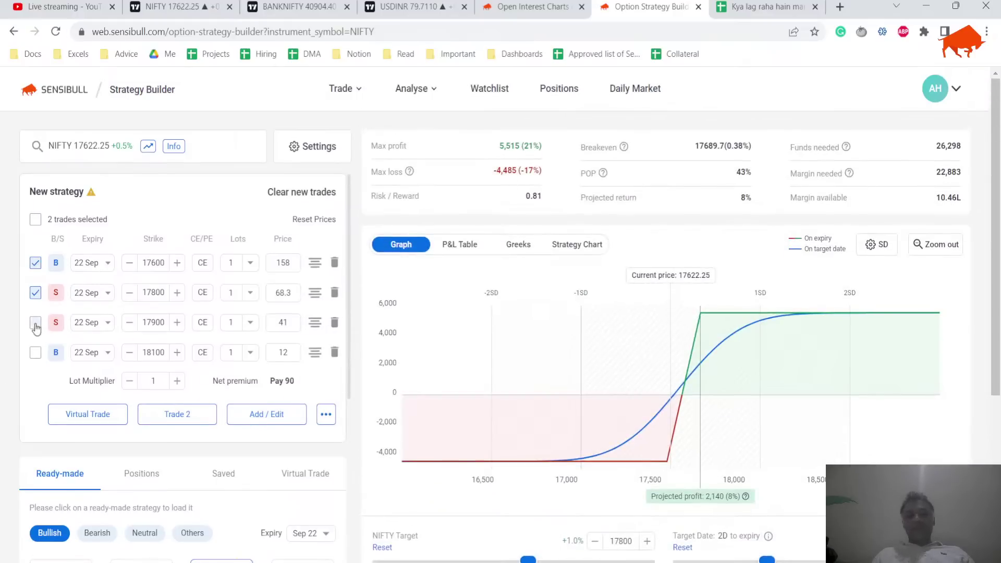
{"action": "left_click", "coordinate": [35, 323]}
{"action": "left_click", "coordinate": [36, 352]}
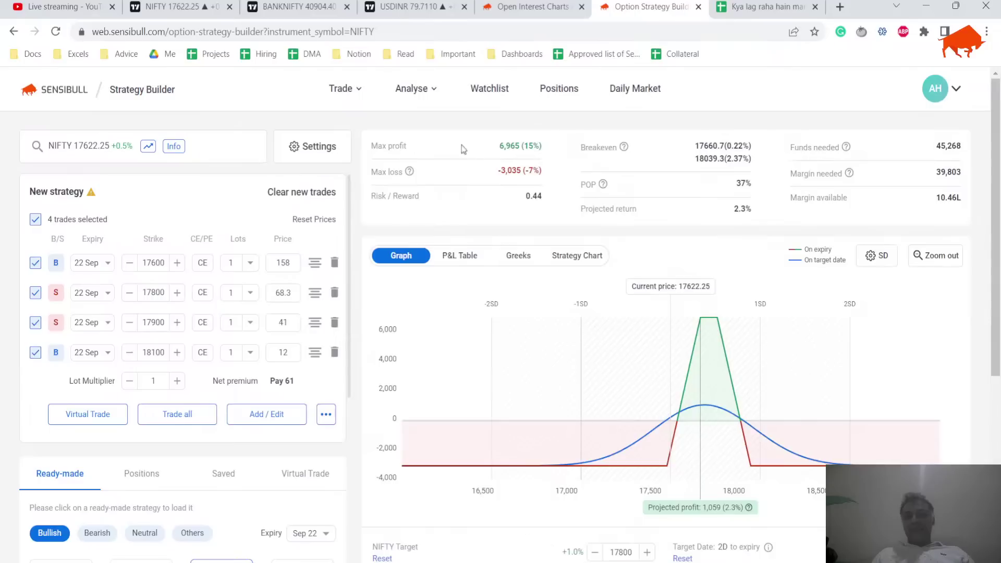
{"action": "left_click", "coordinate": [35, 323]}
{"action": "left_click", "coordinate": [35, 353]}
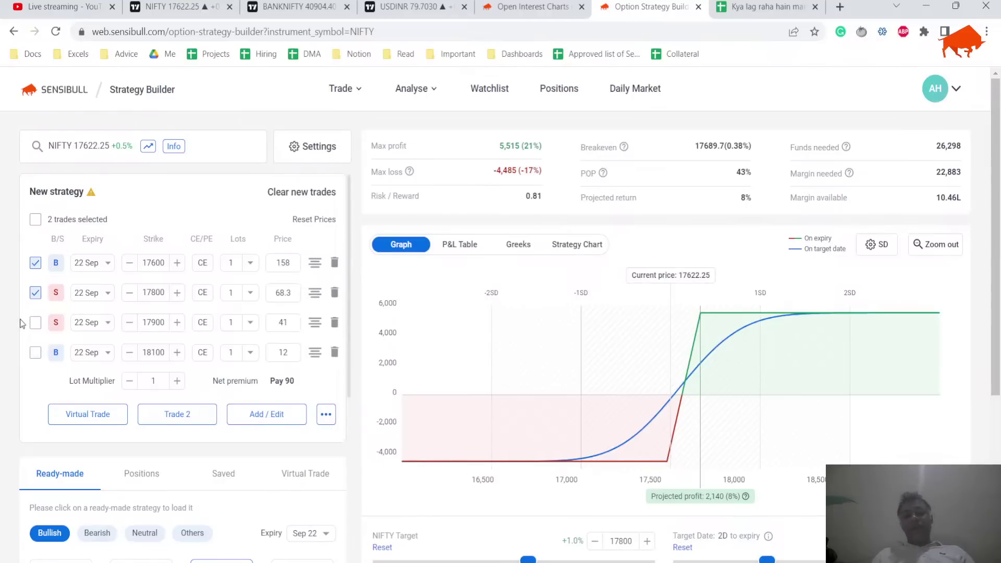
{"action": "left_click", "coordinate": [35, 293]}
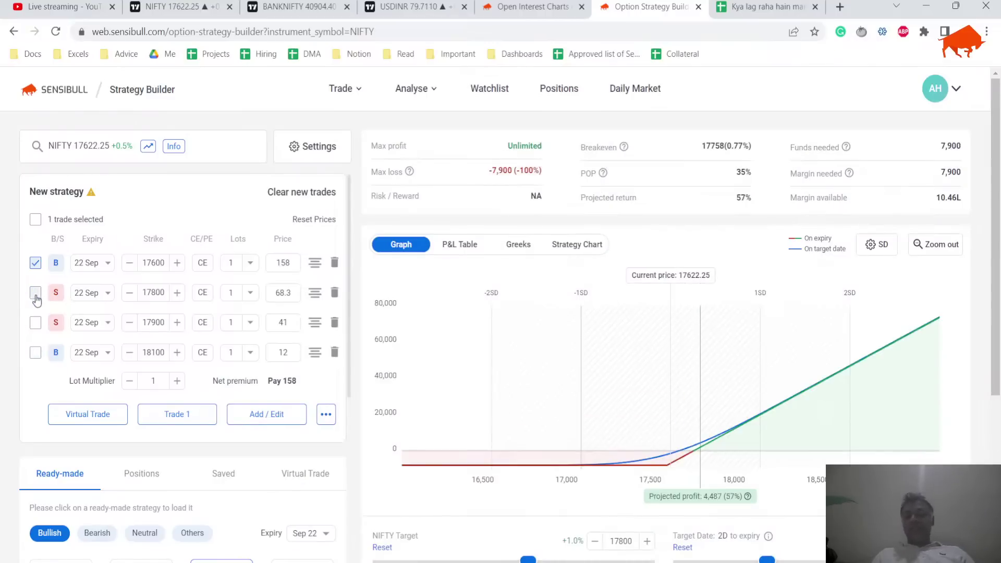
{"action": "left_click", "coordinate": [35, 294]}
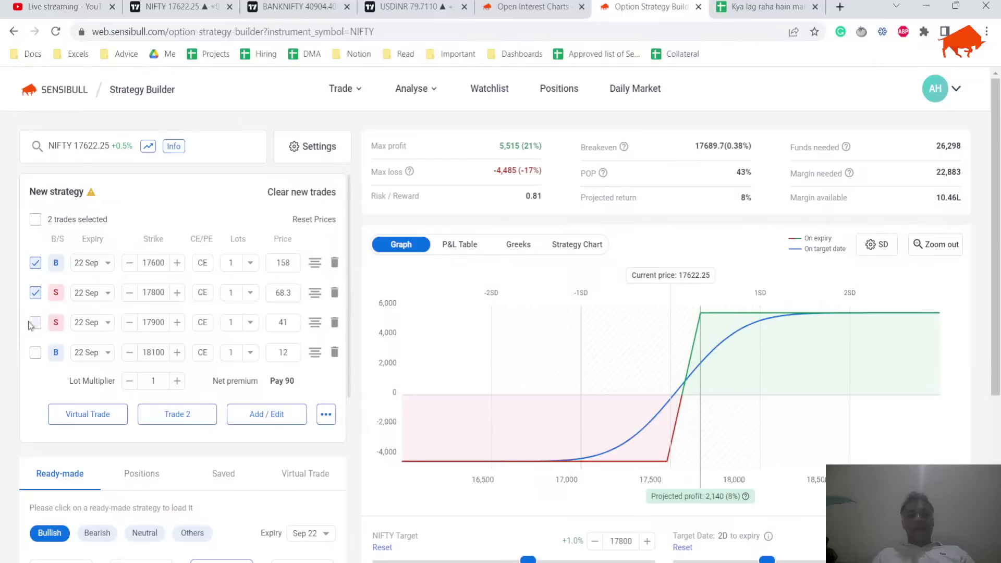
{"action": "left_click", "coordinate": [35, 354]}
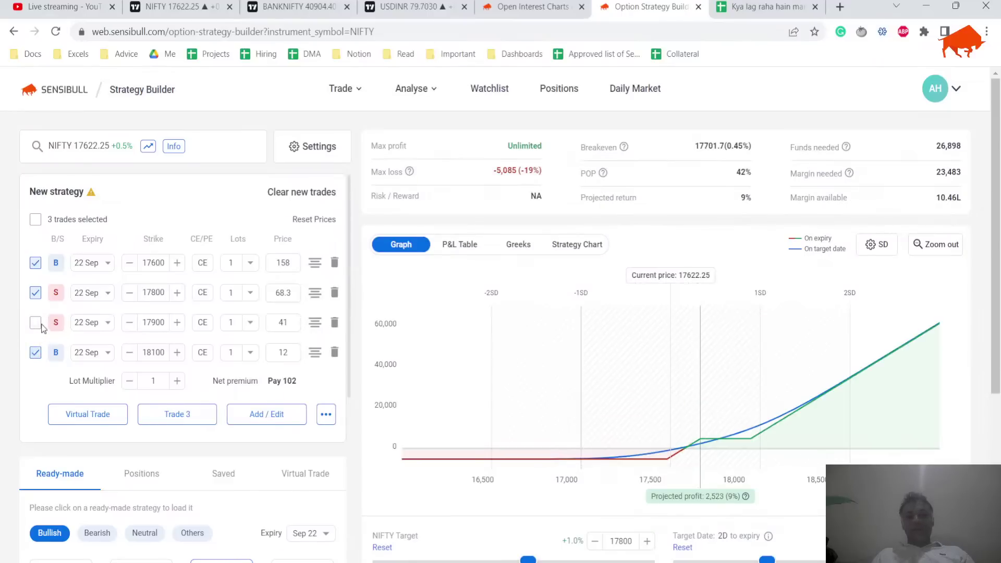
{"action": "left_click", "coordinate": [35, 323]}
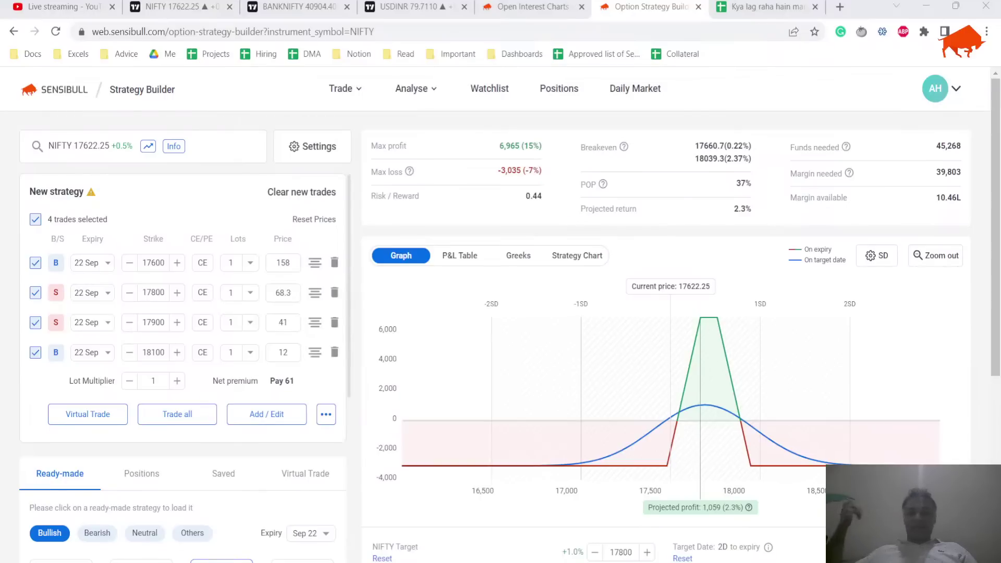
Step: Switch to the USDINR daily chart and examine recent price action against the rising trendline and the 50, 100 and 200 SMAs
{"action": "left_click", "coordinate": [384, 5]}
{"action": "scroll", "coordinate": [730, 177], "scroll_direction": "up", "scroll_amount": 3}
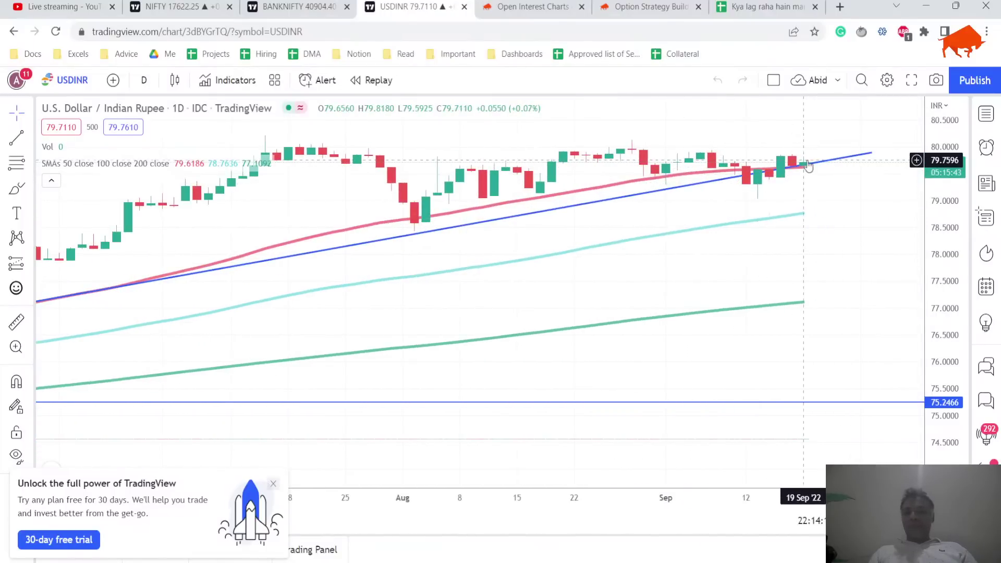
{"action": "scroll", "coordinate": [806, 170], "scroll_direction": "down", "scroll_amount": 5}
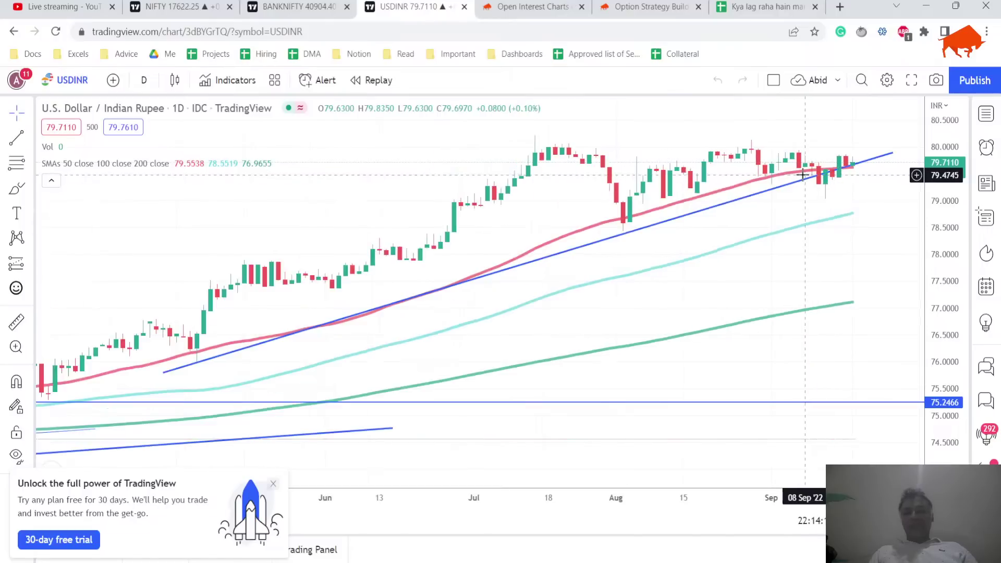
{"action": "scroll", "coordinate": [803, 175], "scroll_direction": "down", "scroll_amount": 3}
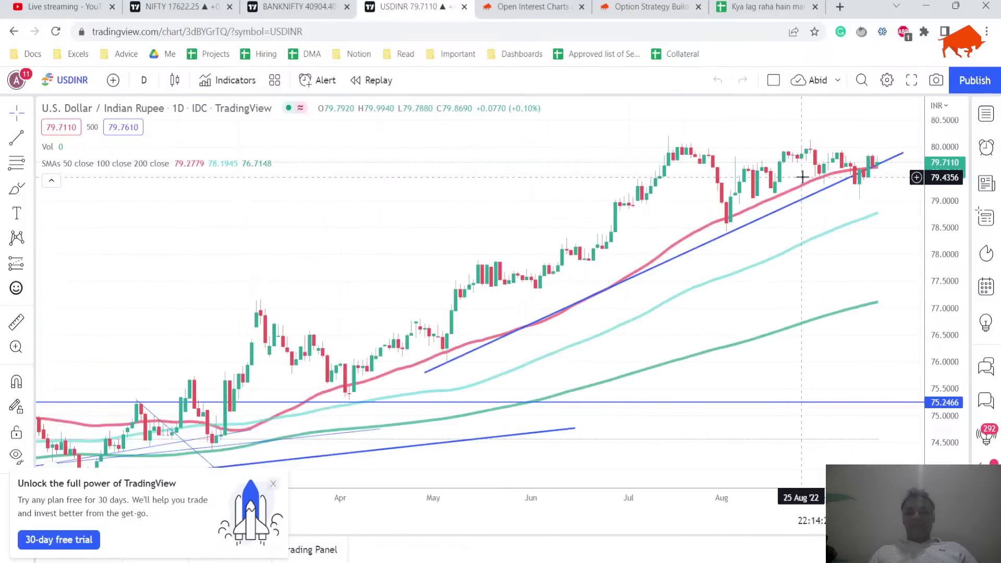
{"action": "scroll", "coordinate": [835, 180], "scroll_direction": "up", "scroll_amount": 3}
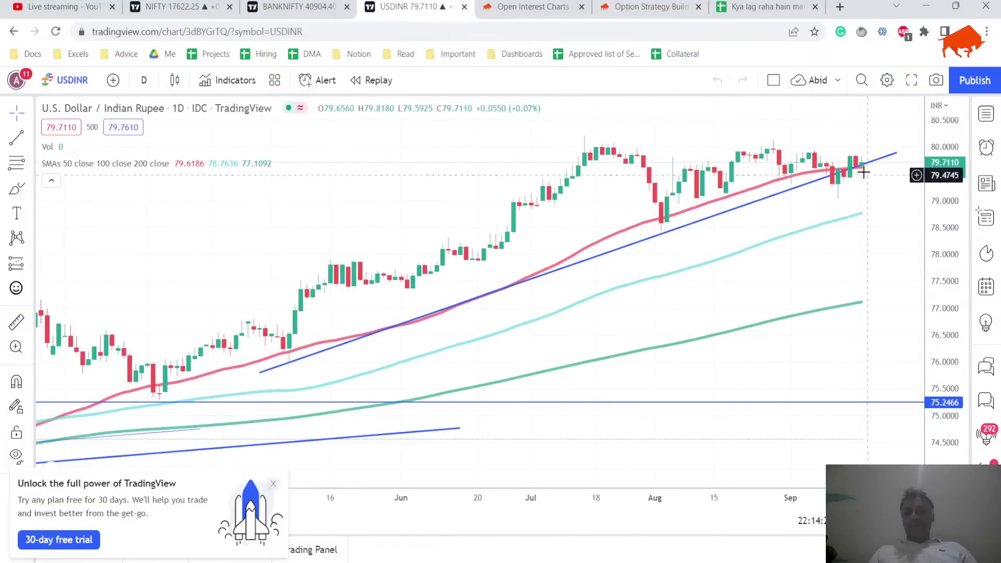
{"action": "scroll", "coordinate": [855, 184], "scroll_direction": "down", "scroll_amount": 1}
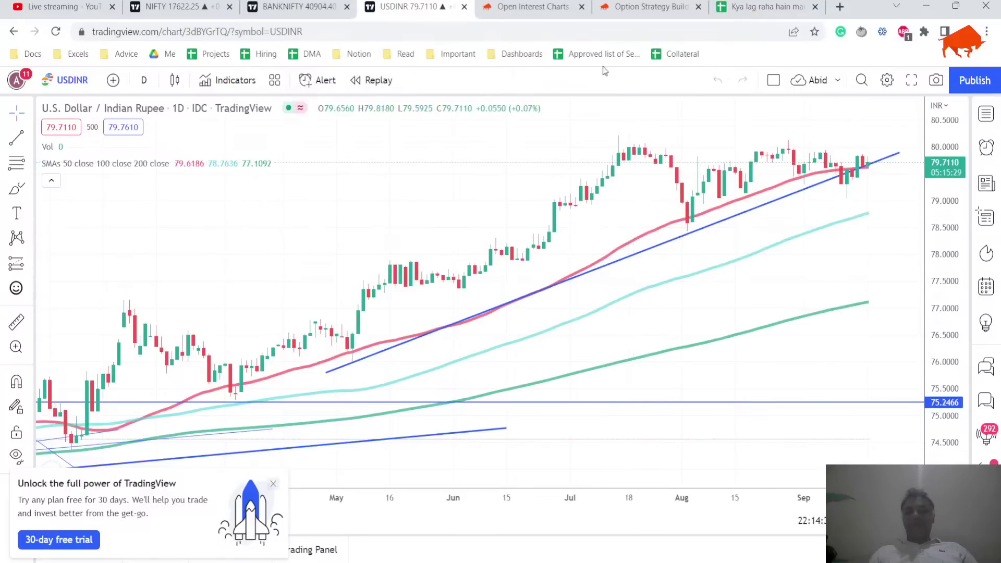
Step: Open Zerodha Kite in a new browser tab and check the account's positions
{"action": "left_click", "coordinate": [838, 7]}
{"action": "type", "text": "k"}
{"action": "key", "text": "Return"}
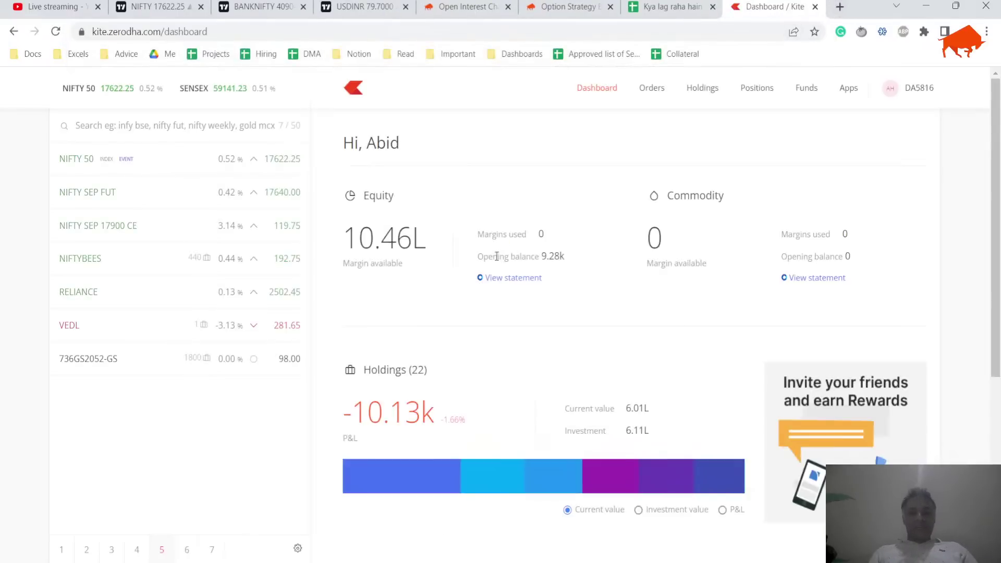
{"action": "left_click", "coordinate": [756, 88]}
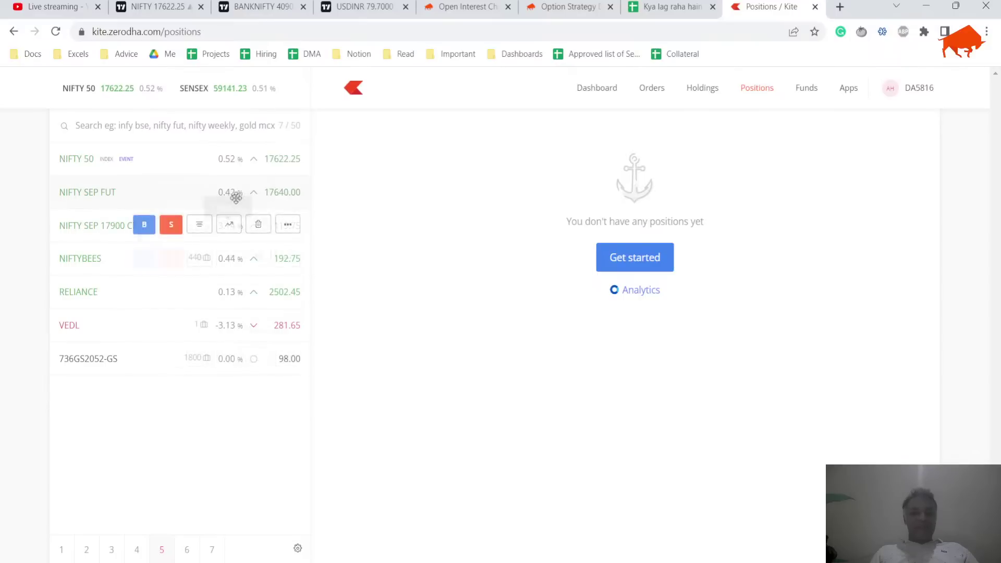
Step: Search for usdinr in Kite and add the USDINR SEP FUT contract to the watchlist
{"action": "left_click", "coordinate": [155, 125]}
{"action": "type", "text": "usdinr"}
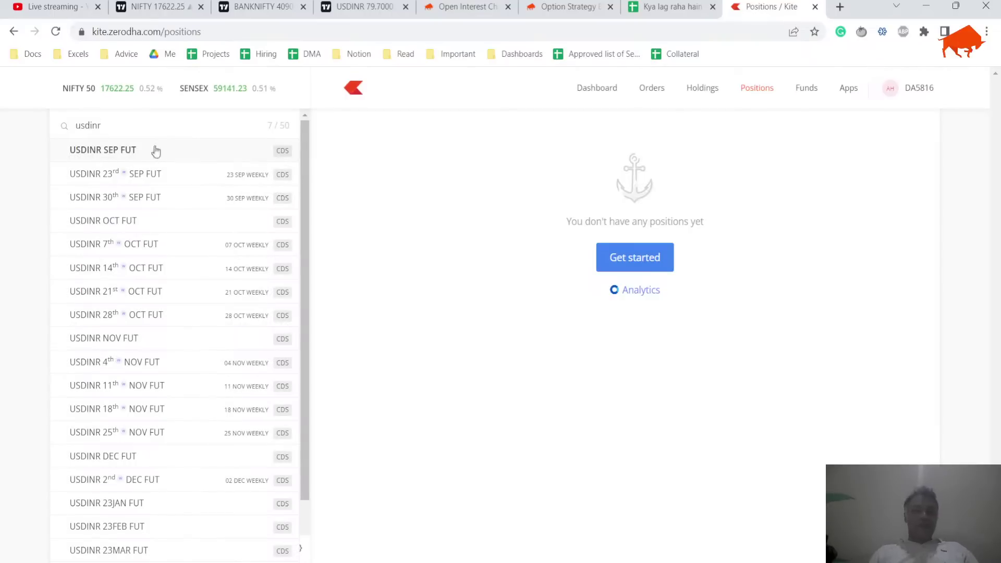
{"action": "left_click", "coordinate": [280, 151]}
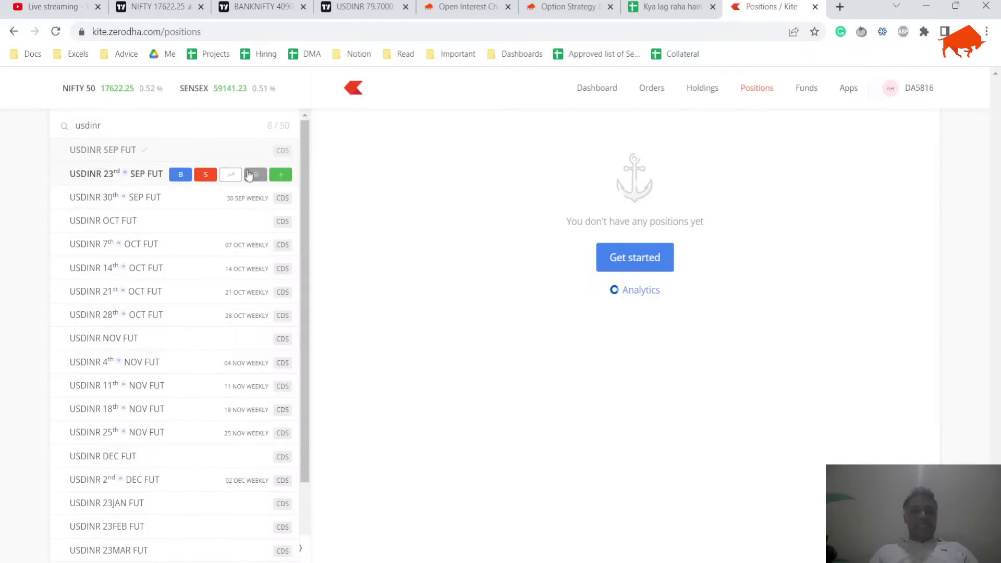
{"action": "left_click", "coordinate": [5, 314]}
Step: Examine the daily price chart of USDINR SEP FUT and return to the NIFTY chart in TradingView
{"action": "left_click", "coordinate": [226, 391]}
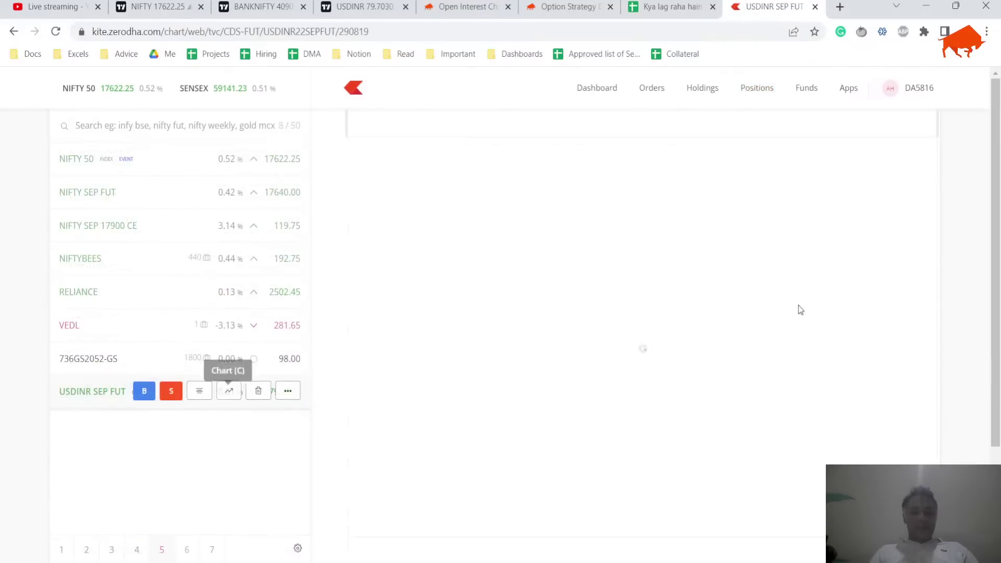
{"action": "scroll", "coordinate": [771, 316], "scroll_direction": "up", "scroll_amount": 5}
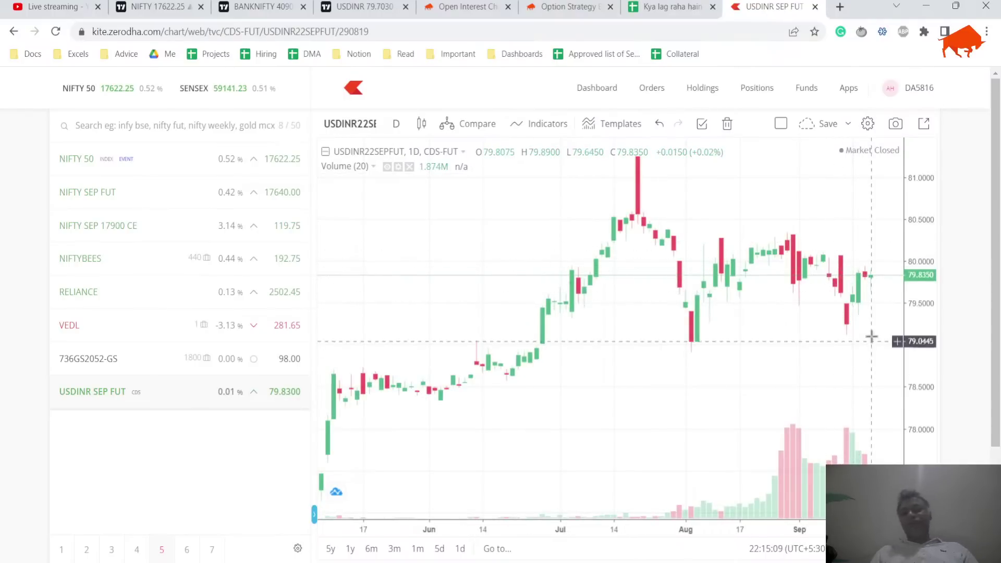
{"action": "scroll", "coordinate": [652, 280], "scroll_direction": "down", "scroll_amount": 1}
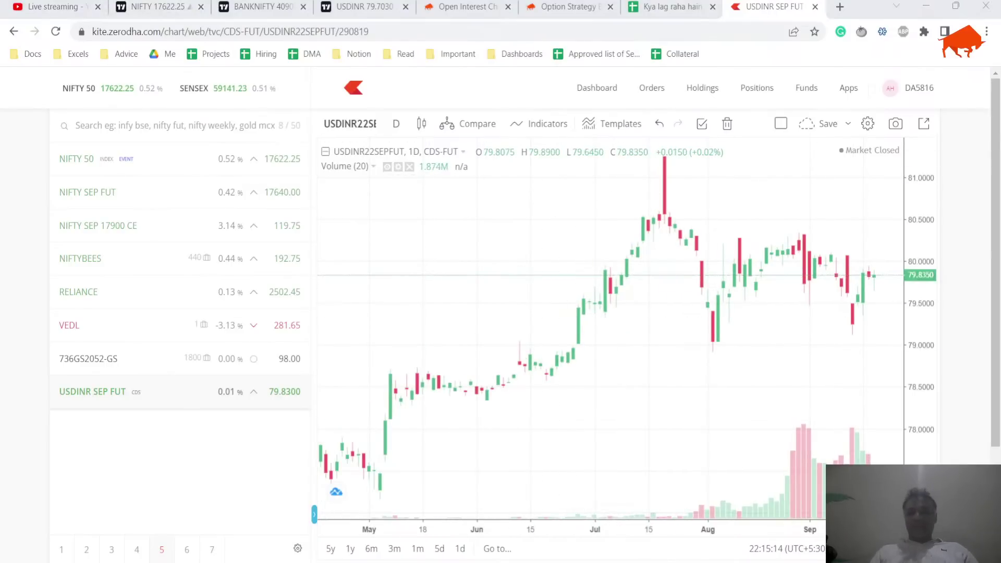
{"action": "key", "text": "ctrl+2"}
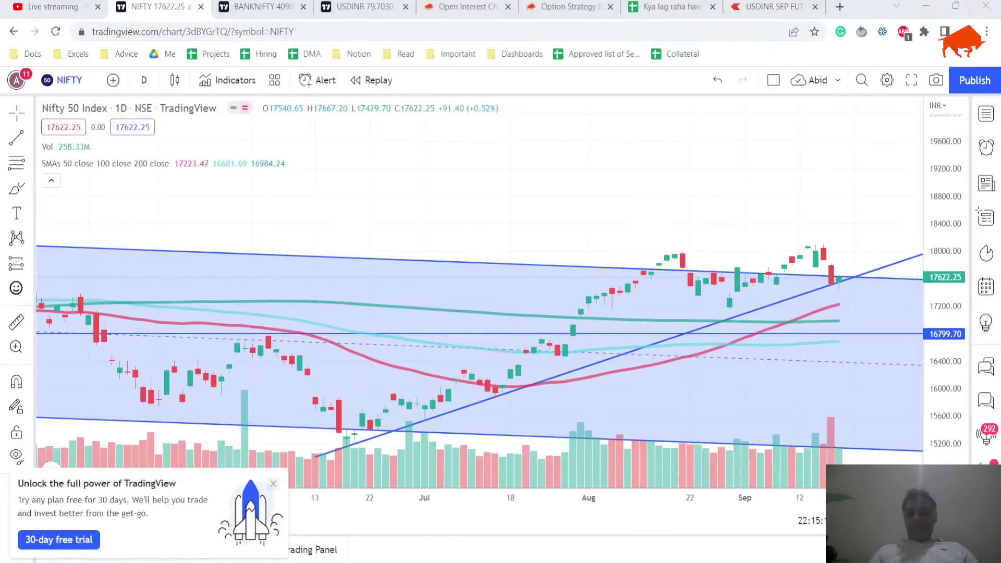